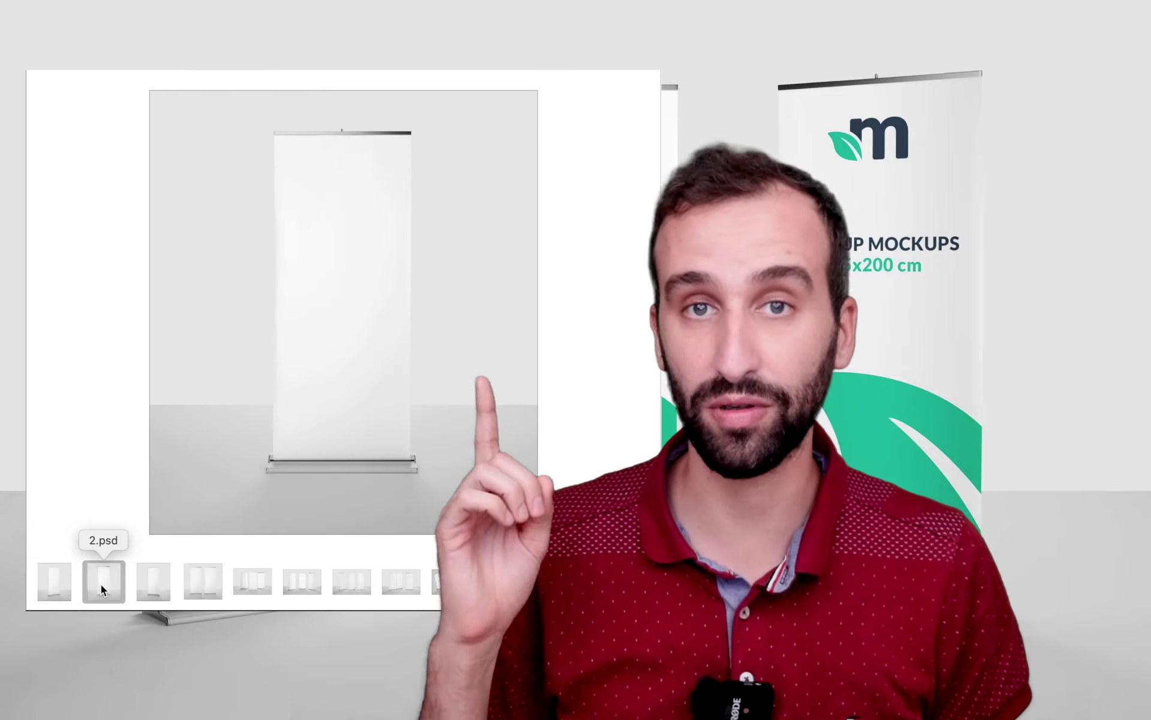
Preview the single-, two- and three-banner mockup scenes in Quick Look, from 2.psd onward
click(160, 586)
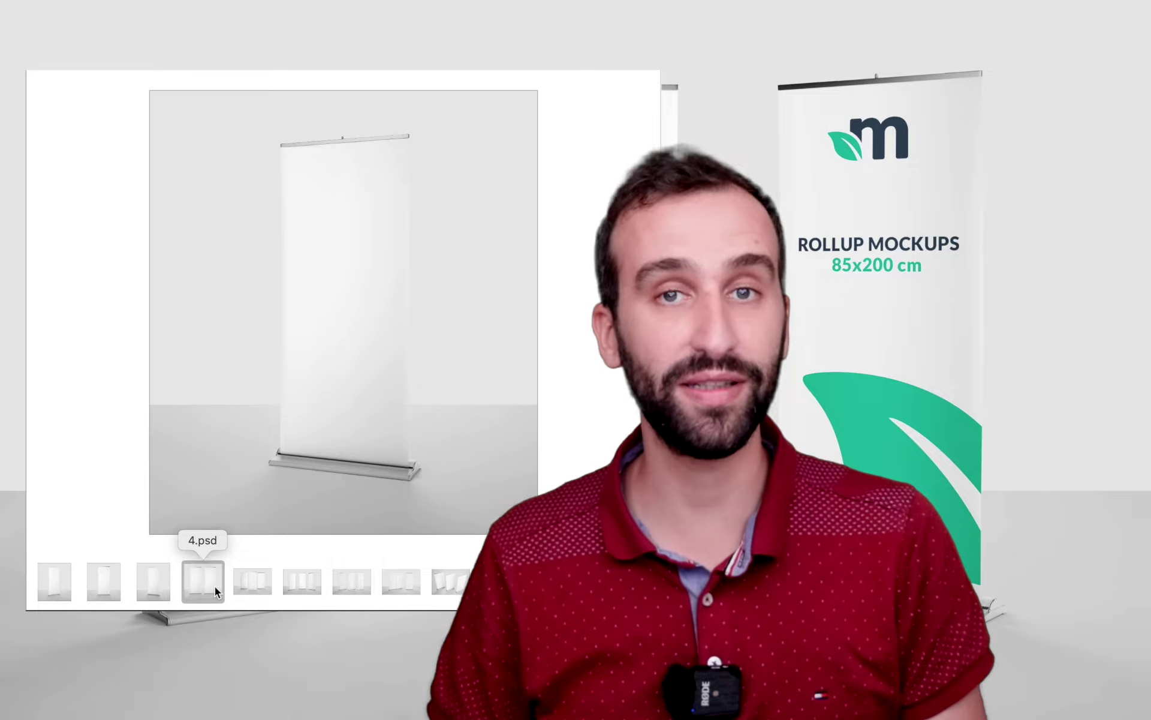
click(203, 583)
click(250, 580)
click(348, 579)
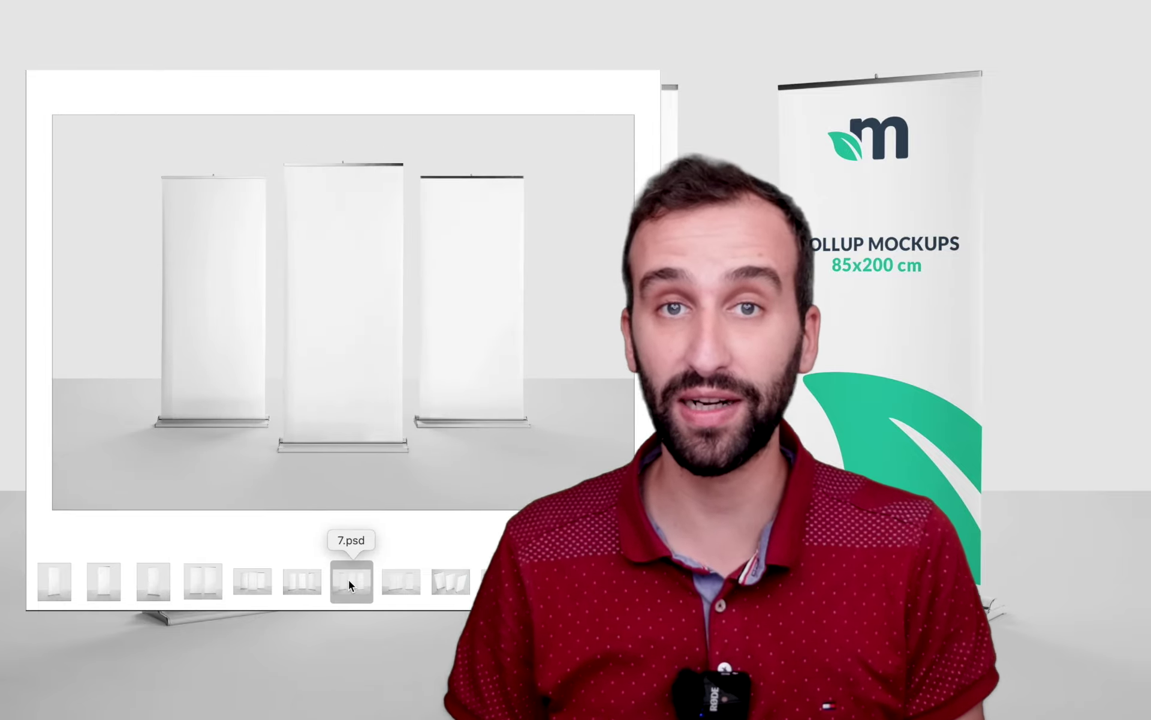
click(408, 583)
click(448, 583)
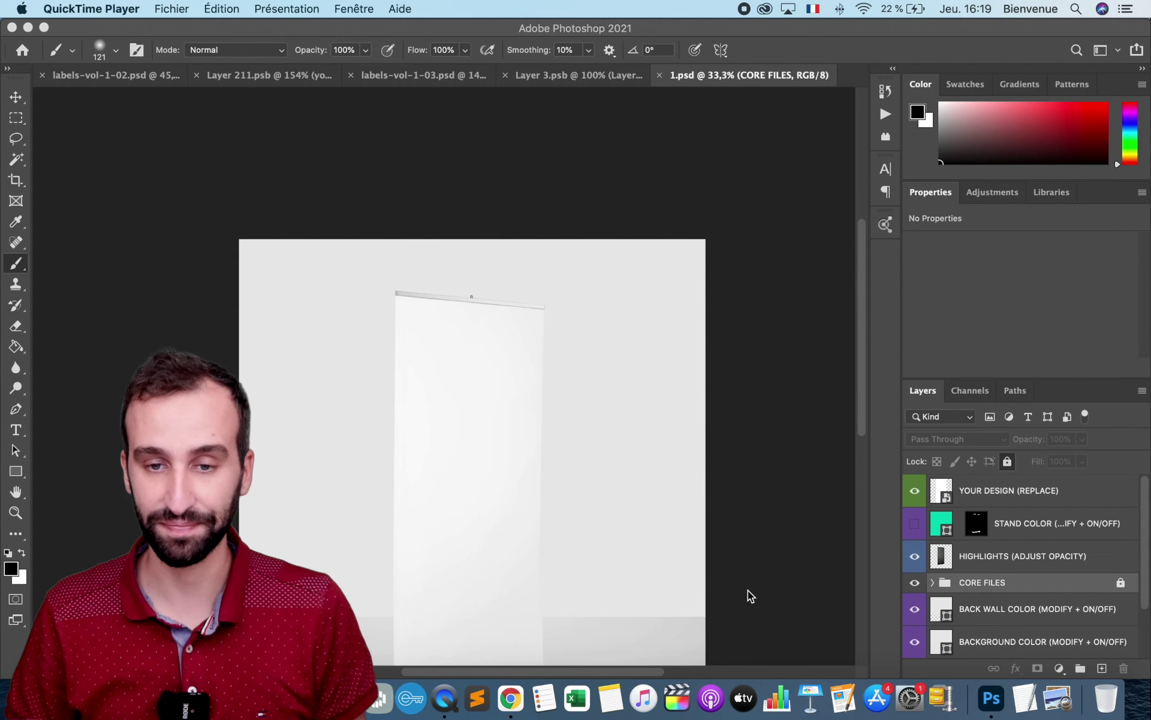
Open 1.psd's YOUR DESIGN (REPLACE) smart object as its own 1700 × 4000 px document
scroll(748, 591, down, 5)
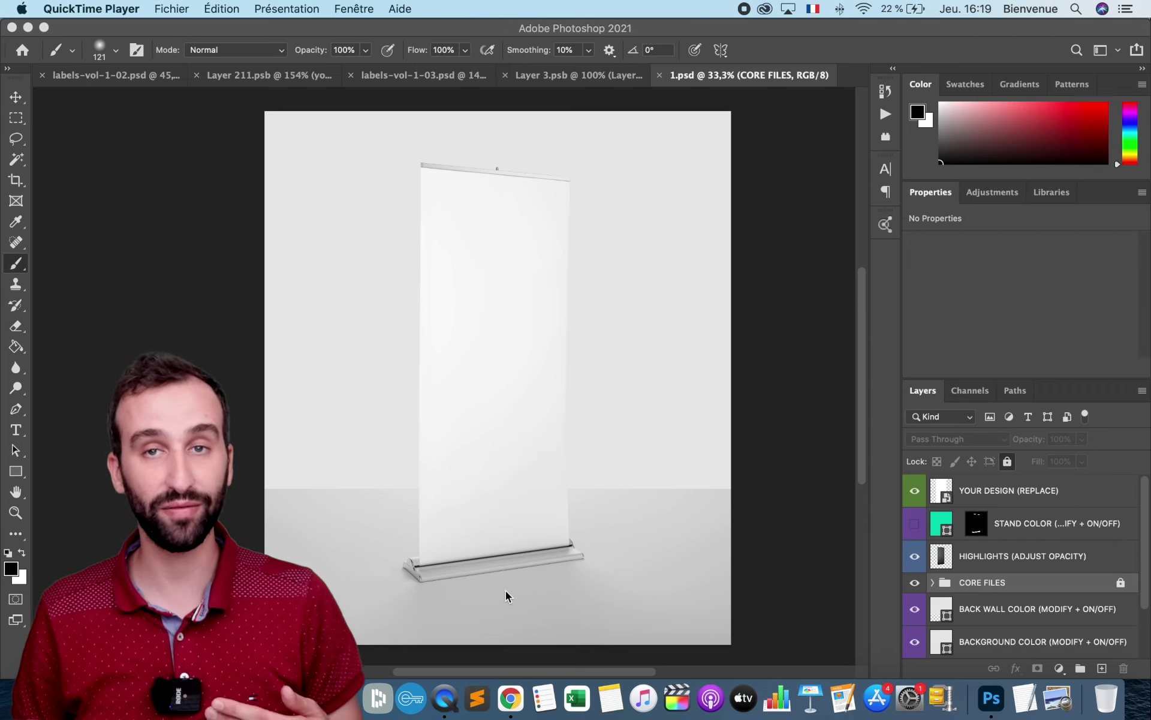
click(1026, 495)
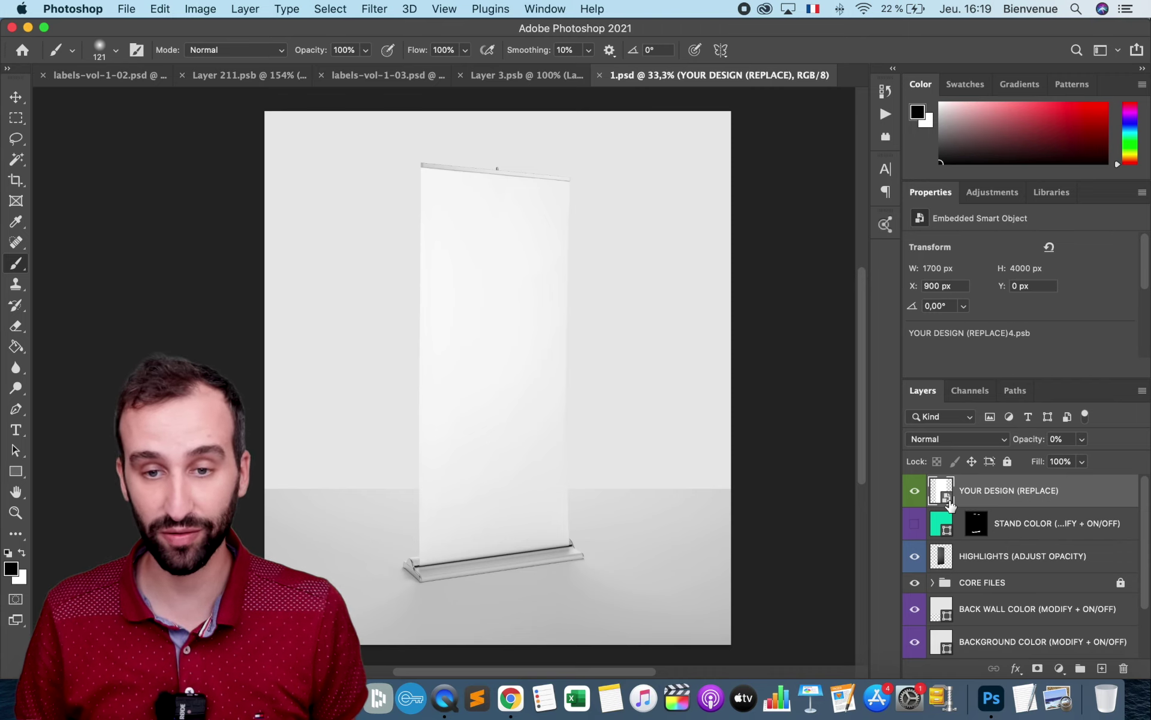
double_click(950, 501)
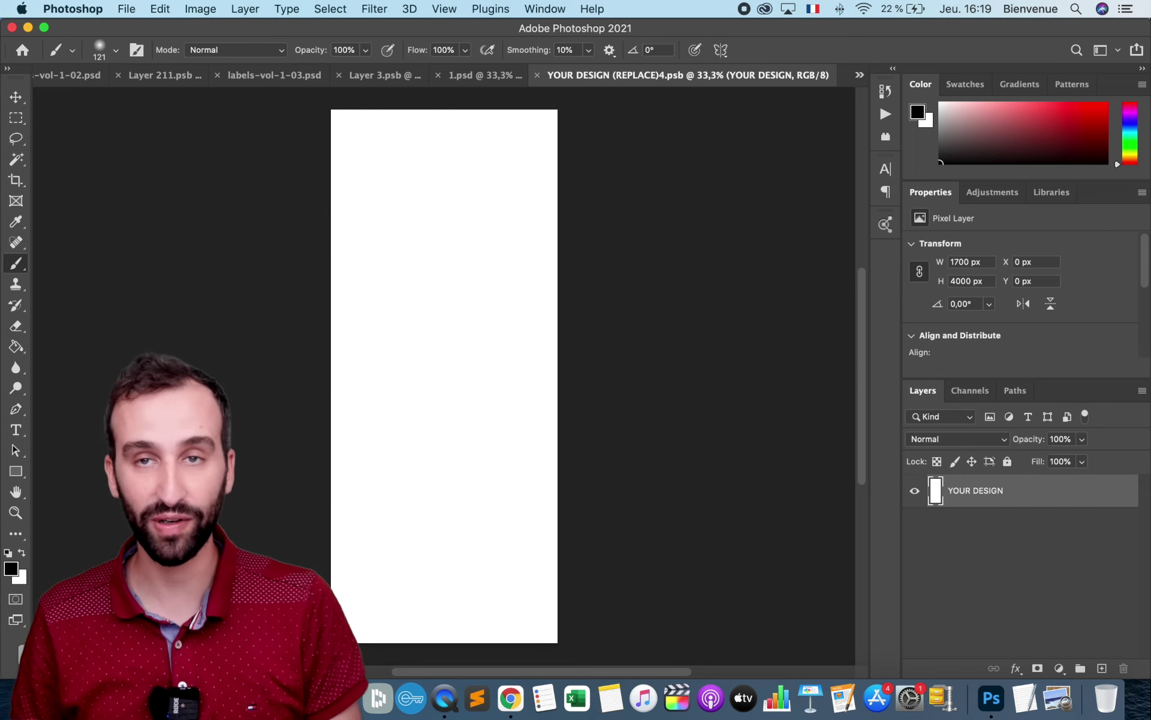
Place 1565182814457.jpeg from Finder along the bottom of the banner design and save
key(super+Tab)
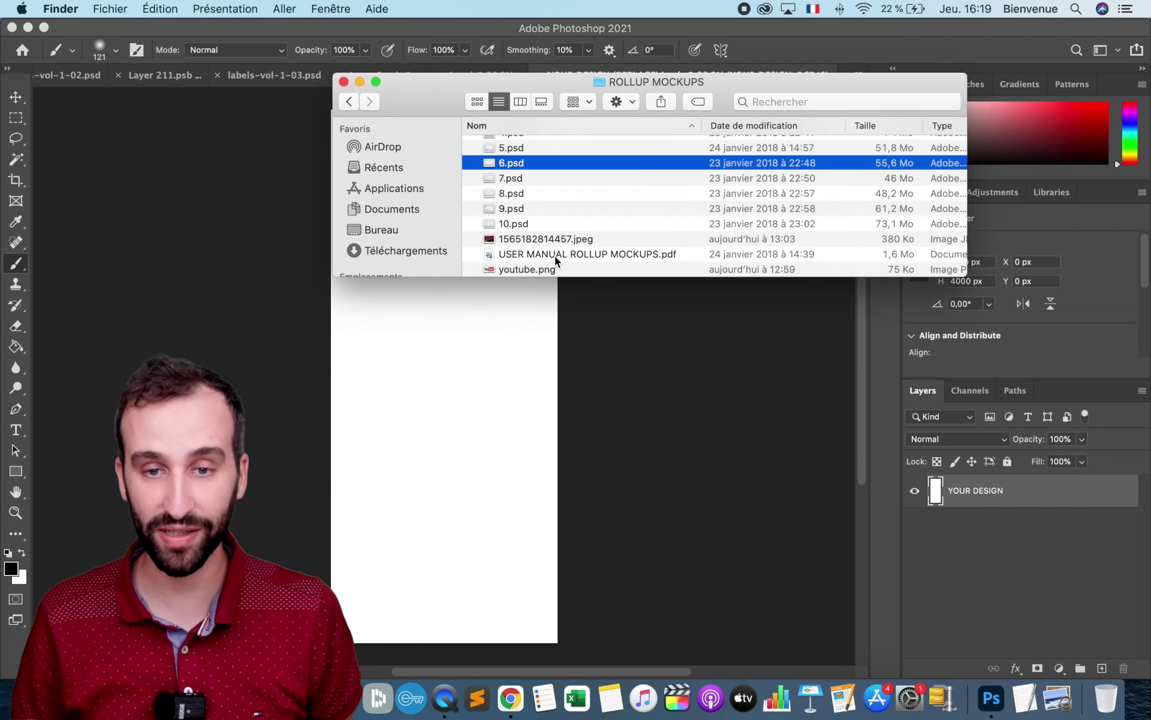
click(552, 239)
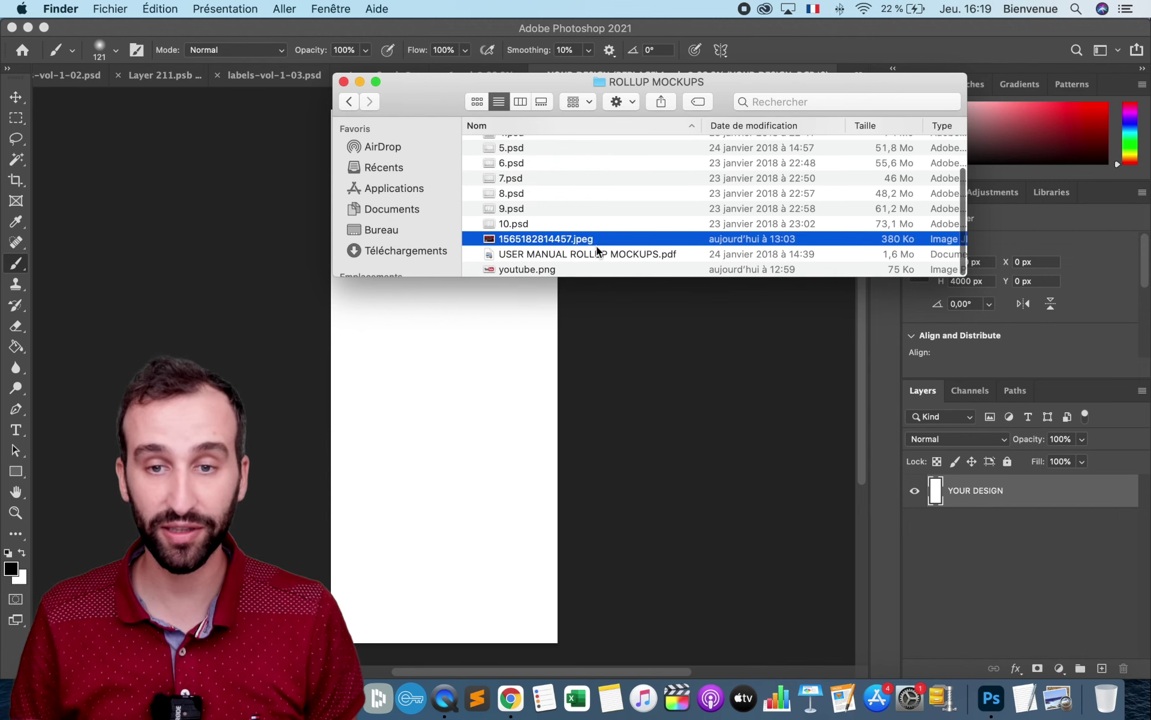
mouse_move(598, 251)
mouse_down()
mouse_move(465, 380)
mouse_move(499, 568)
mouse_up()
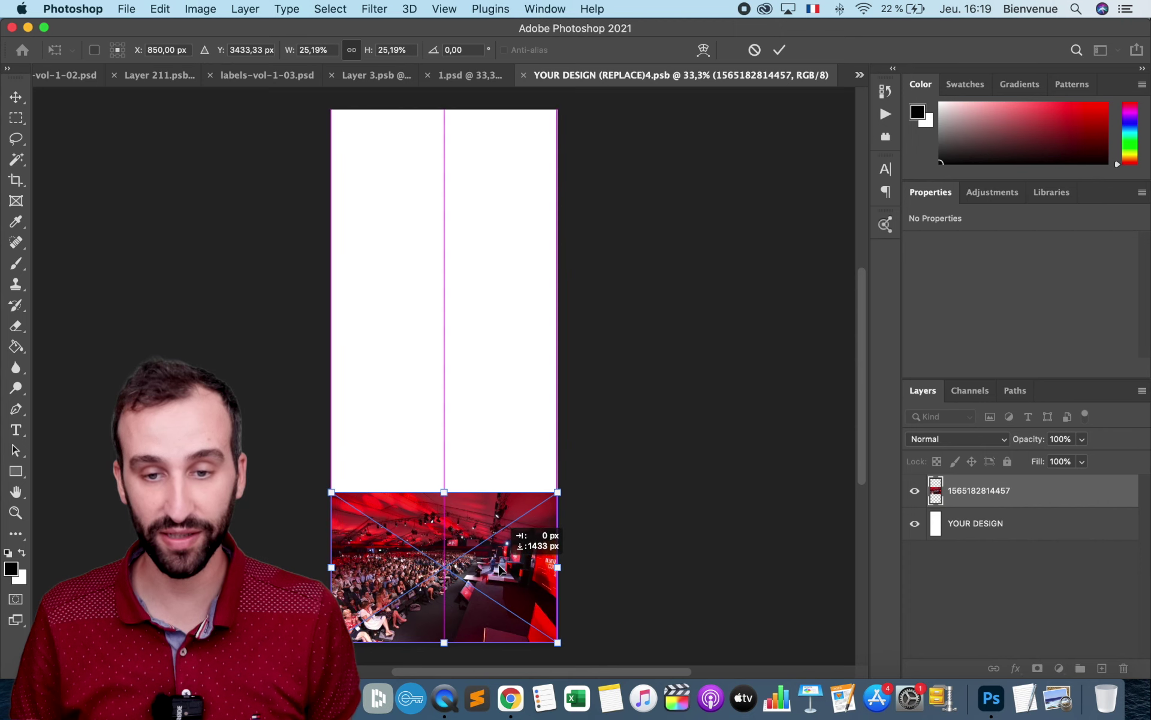
key(Return)
key(super+s)
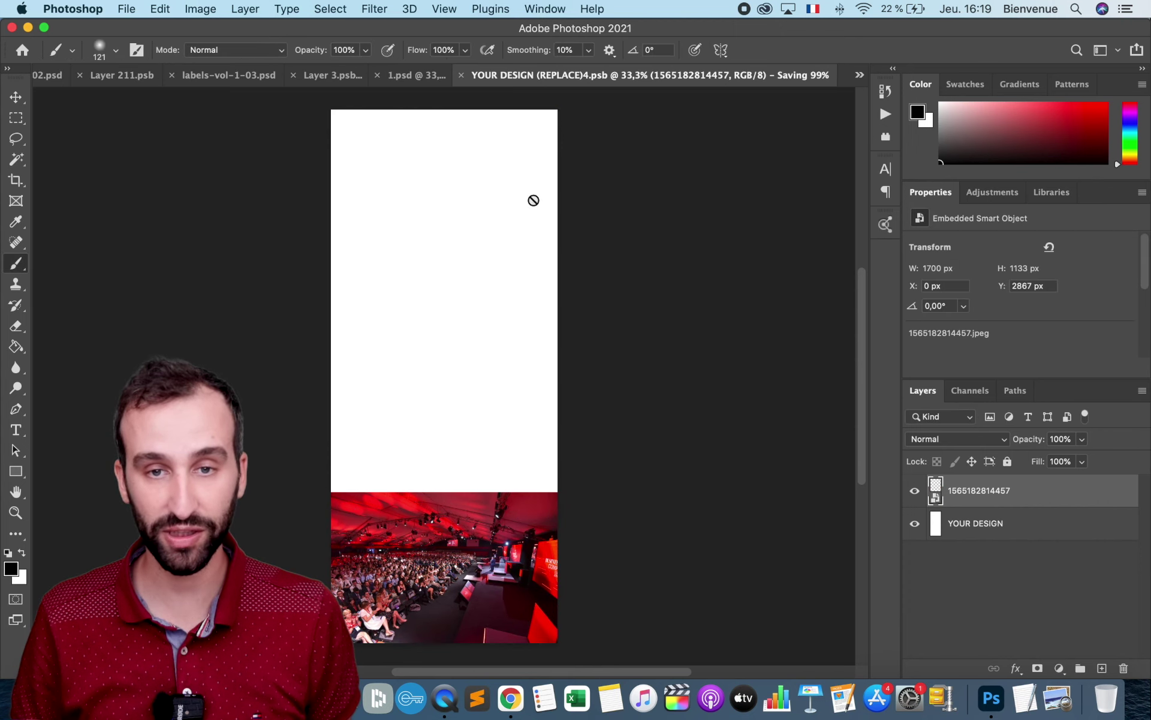
click(474, 82)
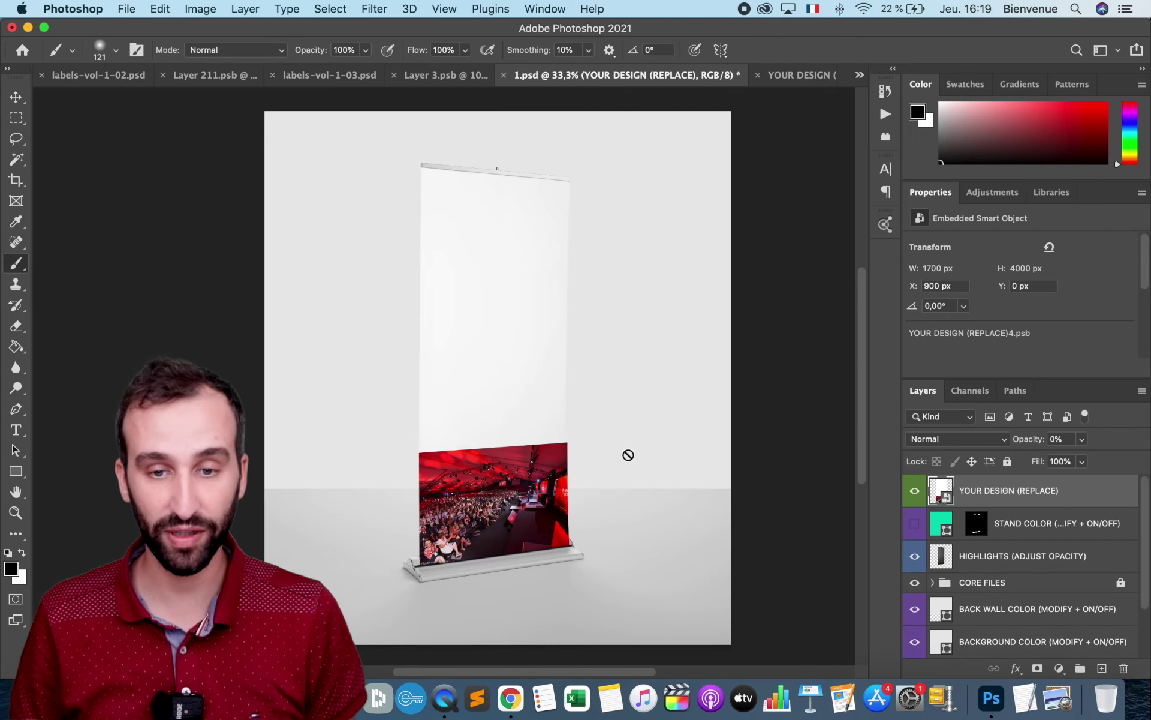
scroll(521, 496, up, 5)
scroll(520, 497, up, 3)
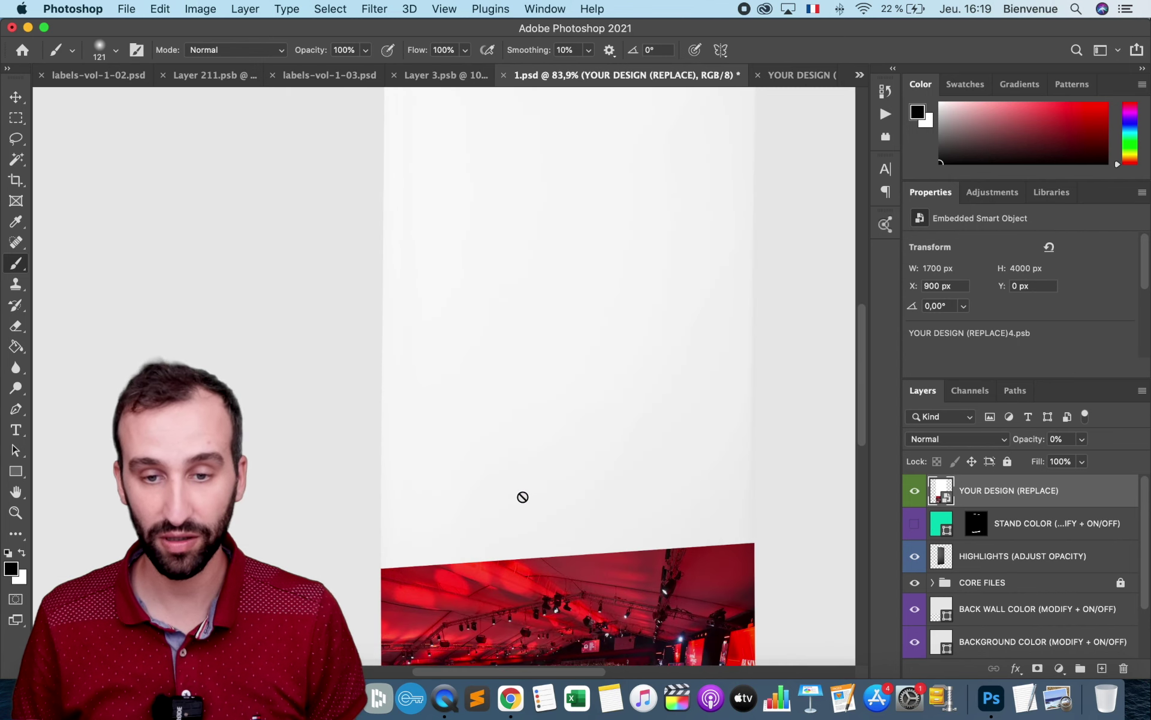
scroll(521, 497, down, 5)
scroll(523, 497, up, 2)
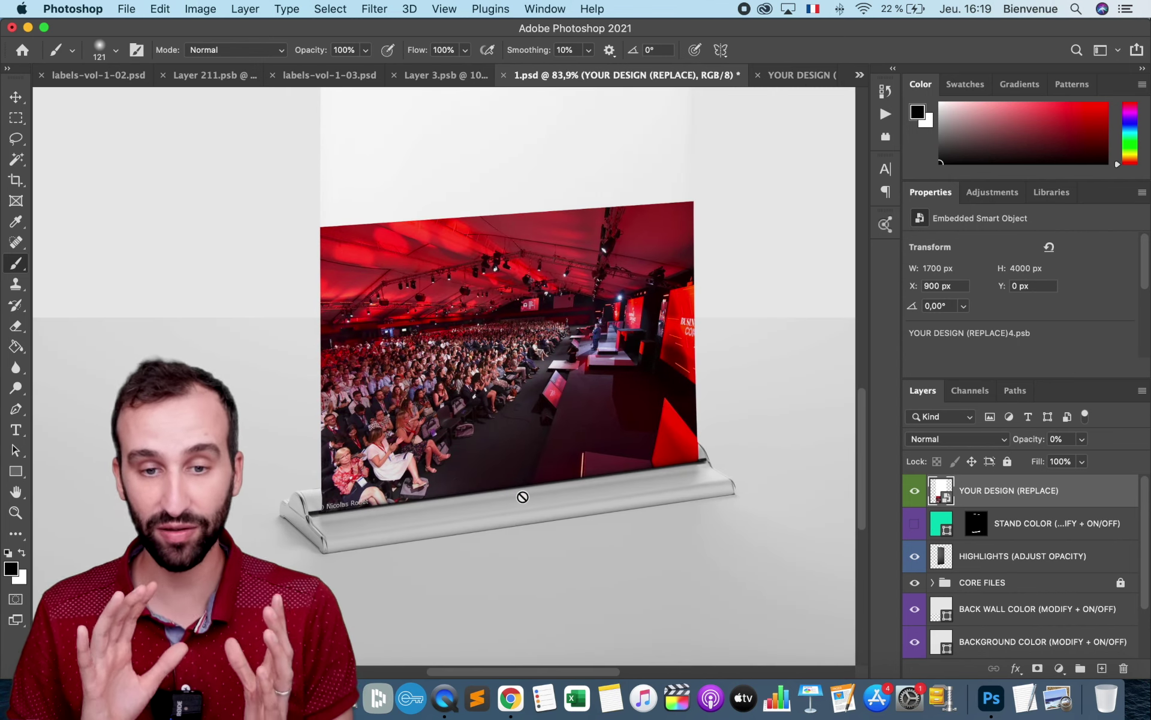
scroll(522, 496, down, 5)
scroll(515, 497, down, 2)
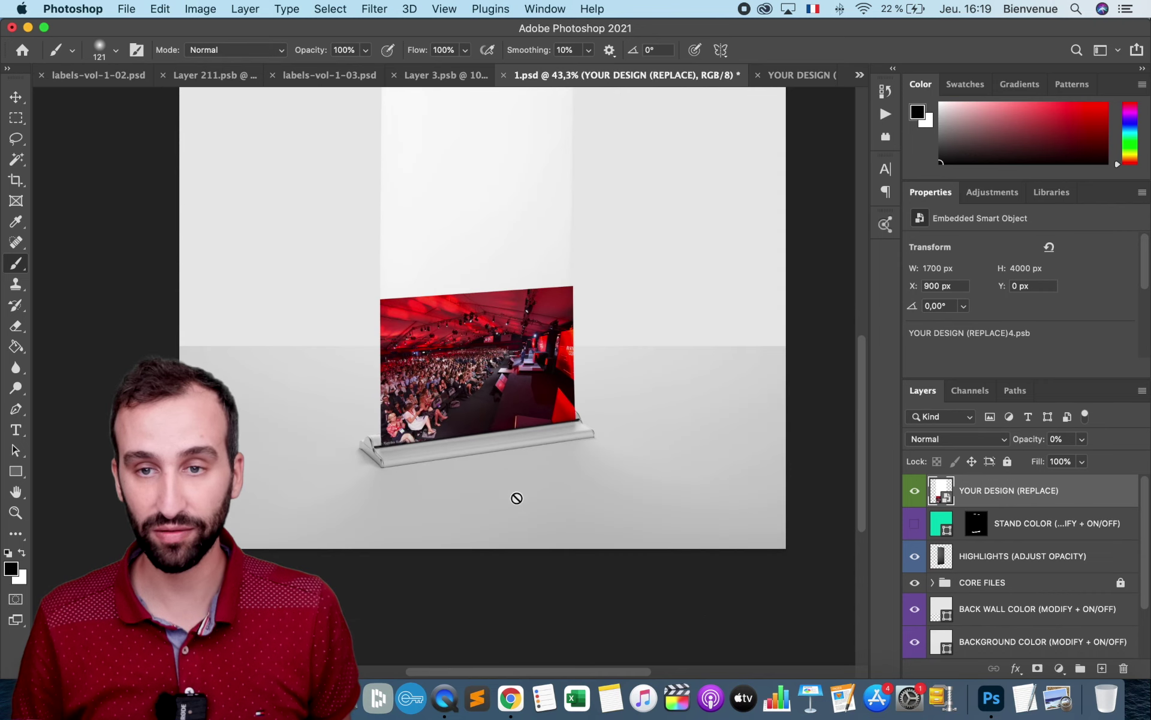
scroll(539, 455, down, 2)
scroll(596, 414, up, 3)
click(792, 75)
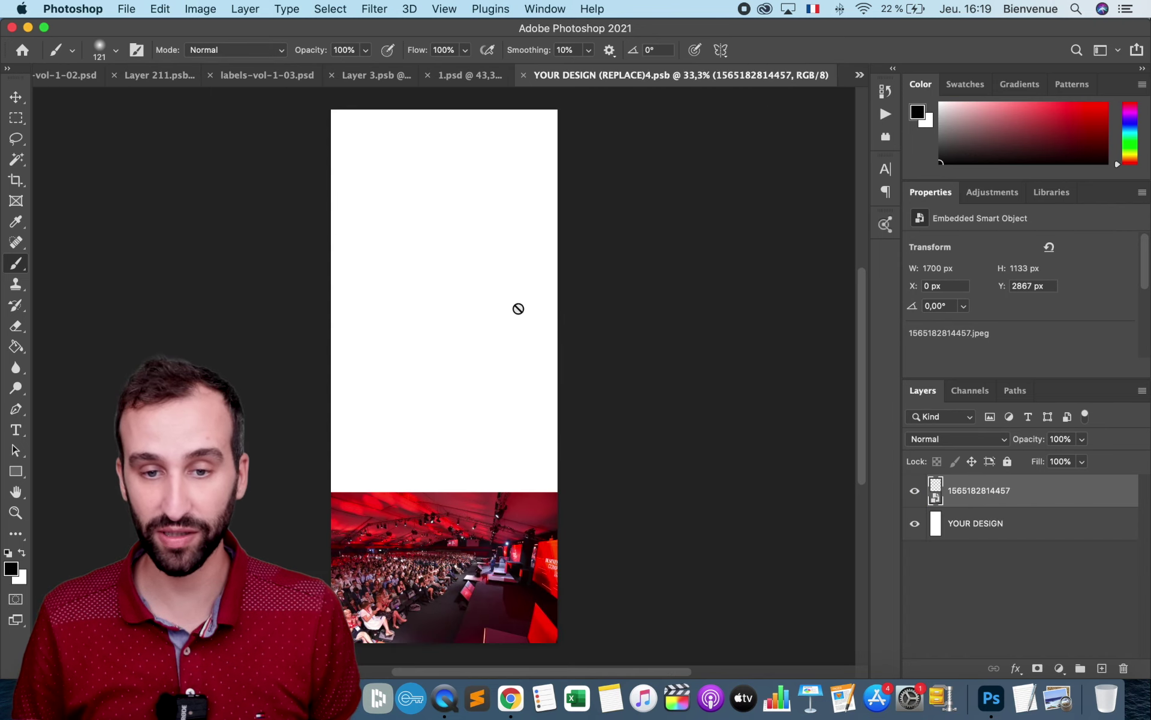
Scale up and reposition the crowd photo so it fills the whole banner design
click(21, 93)
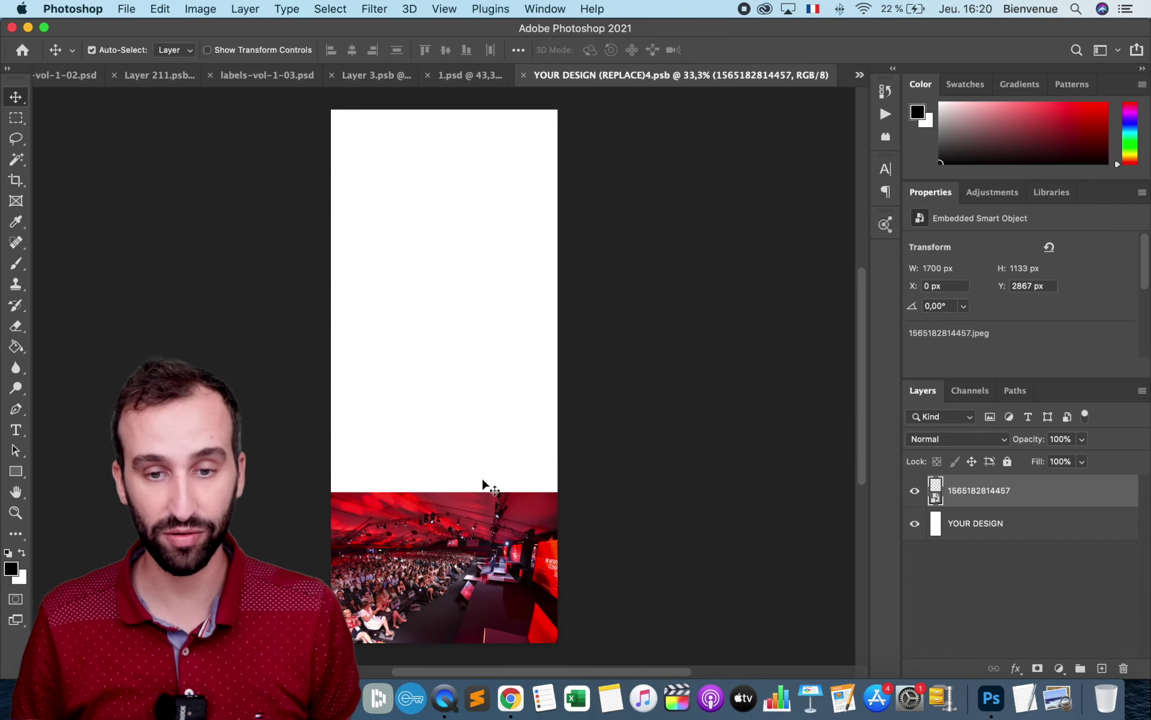
click(171, 9)
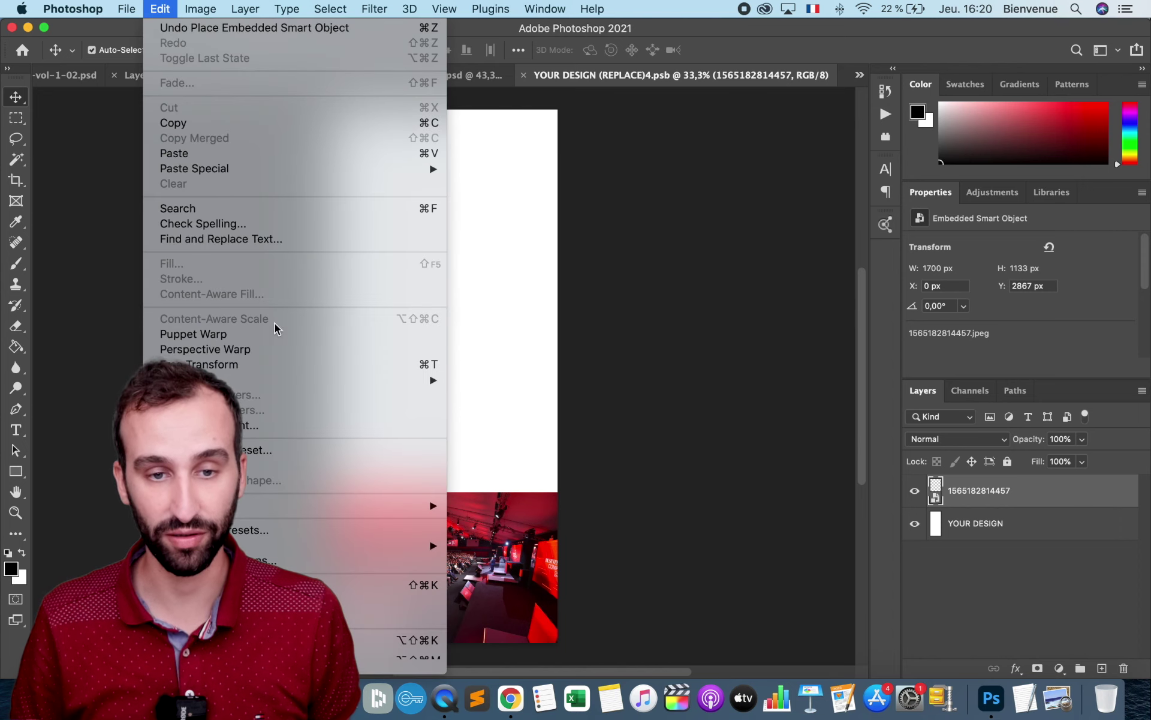
mouse_move(297, 380)
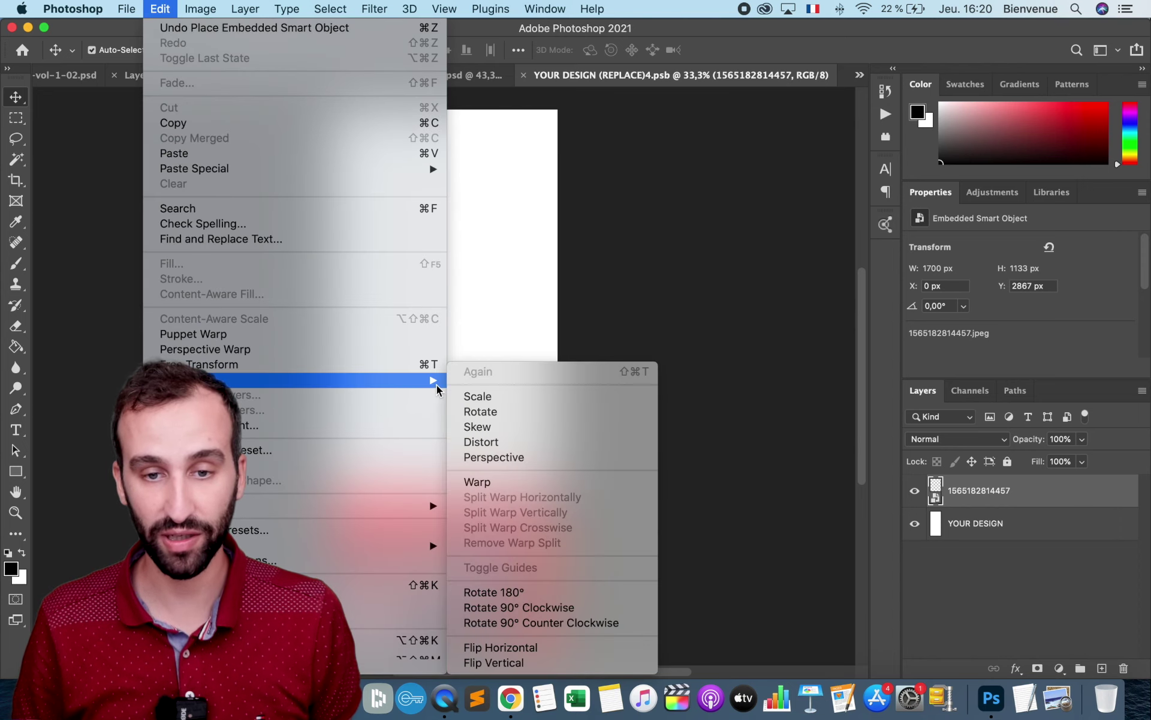
click(477, 394)
mouse_move(559, 493)
mouse_down()
mouse_move(753, 143)
mouse_move(885, 109)
mouse_up()
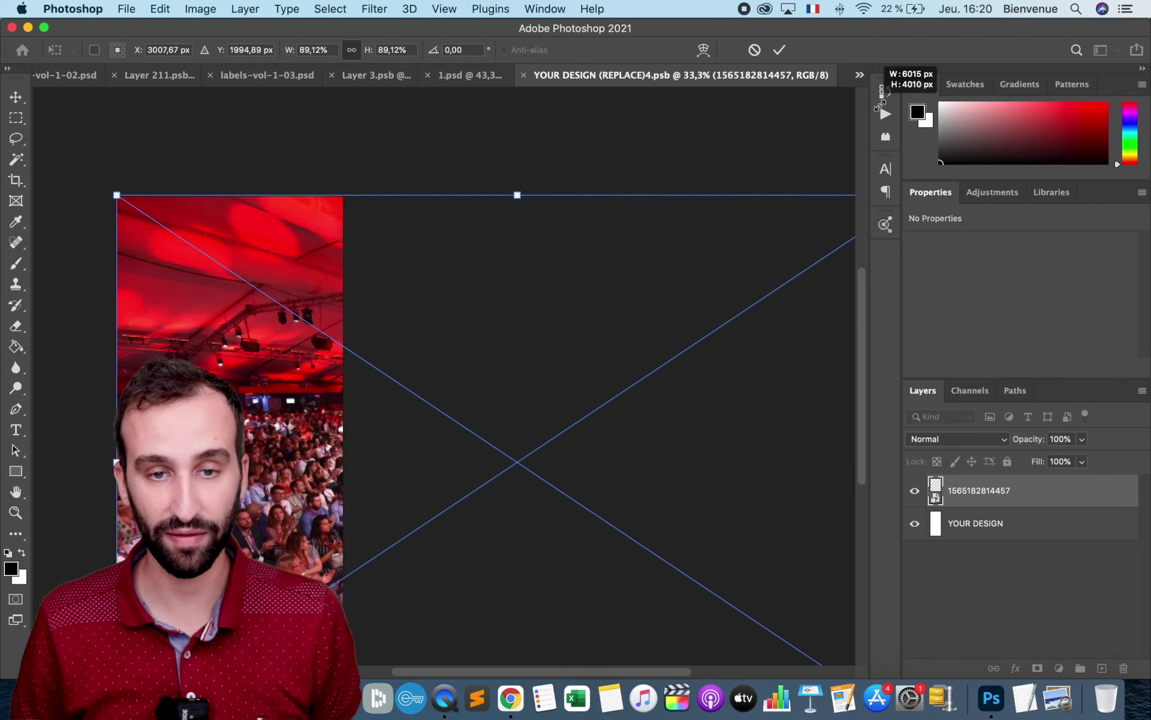
mouse_move(325, 320)
mouse_down()
mouse_move(180, 329)
mouse_move(176, 316)
mouse_up()
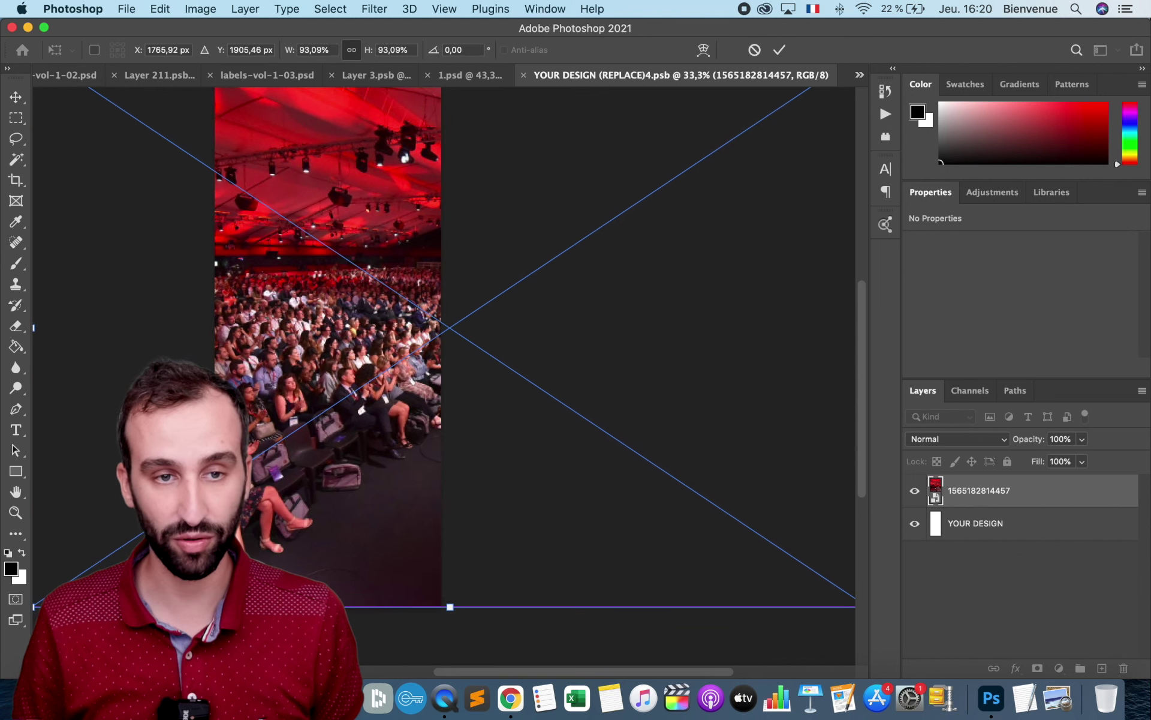
click(15, 102)
key(super+minus)
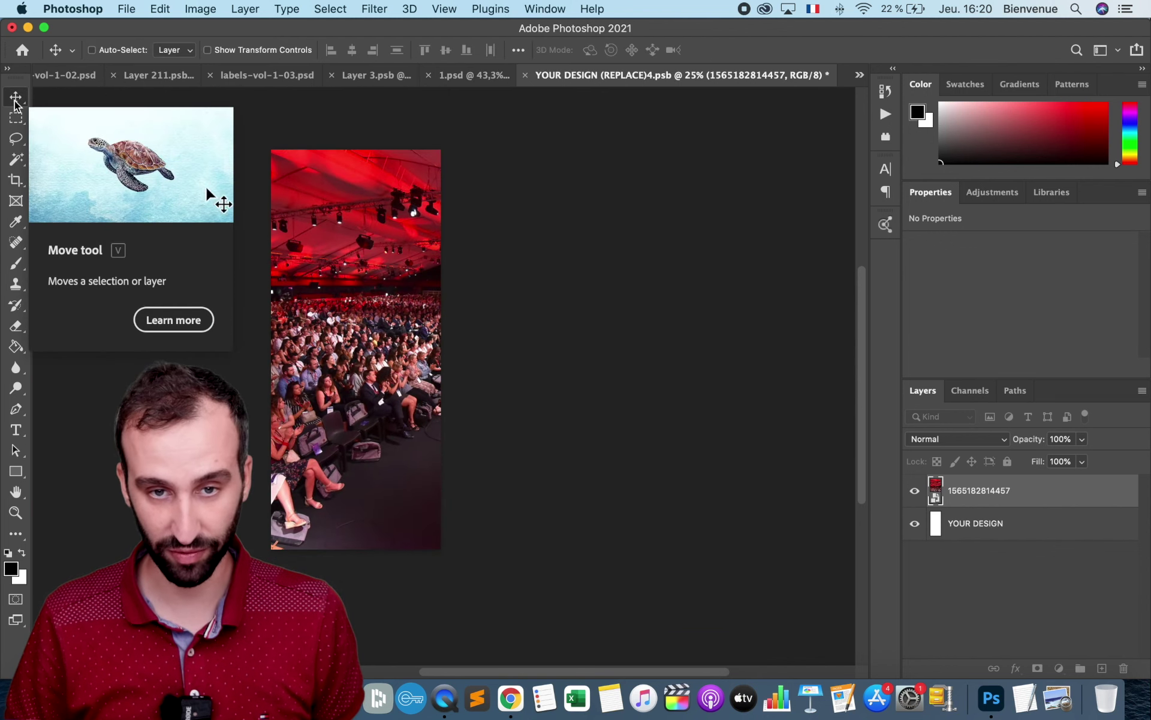
Add youtube.png from Finder, scaled to about 7%, just inside the design's top-left corner
key(super+Tab)
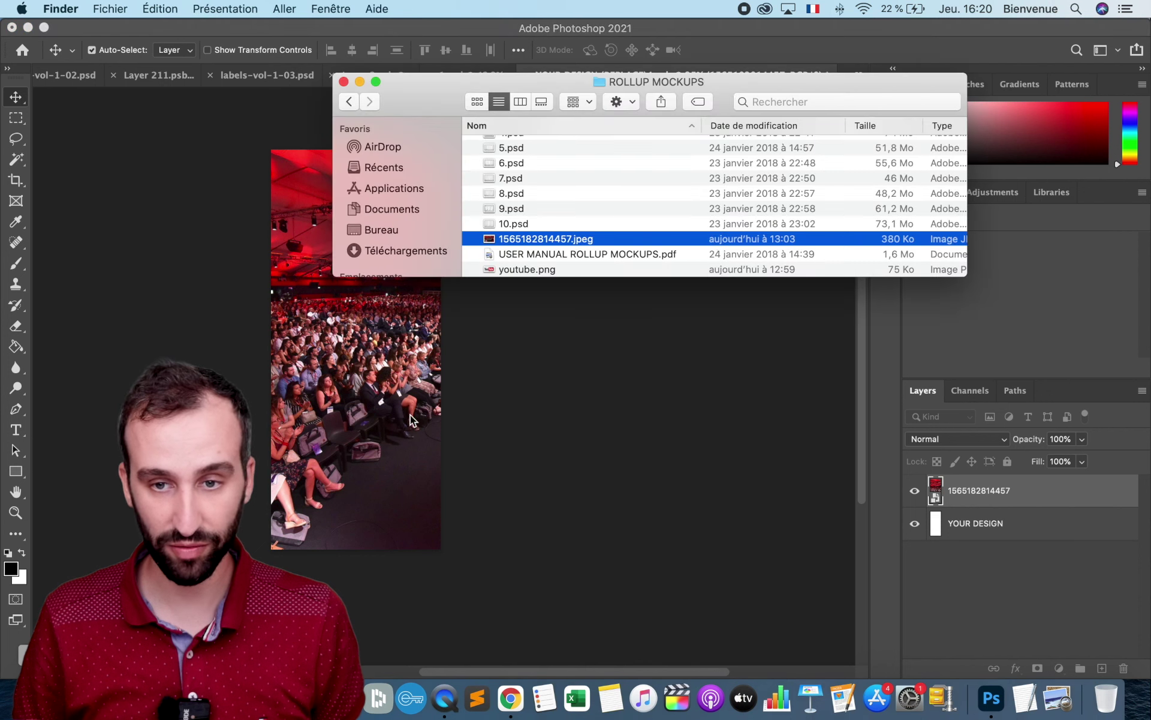
drag(547, 269, 390, 348)
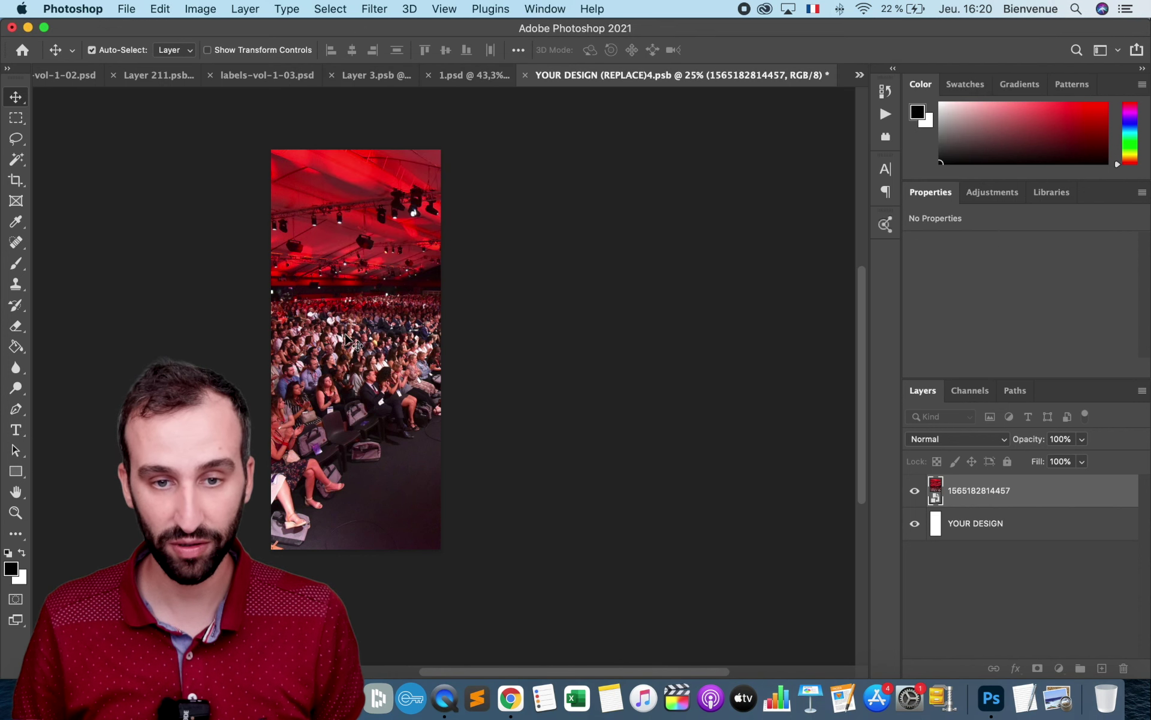
mouse_move(441, 314)
mouse_down()
mouse_move(349, 352)
mouse_move(351, 182)
mouse_move(323, 173)
mouse_up()
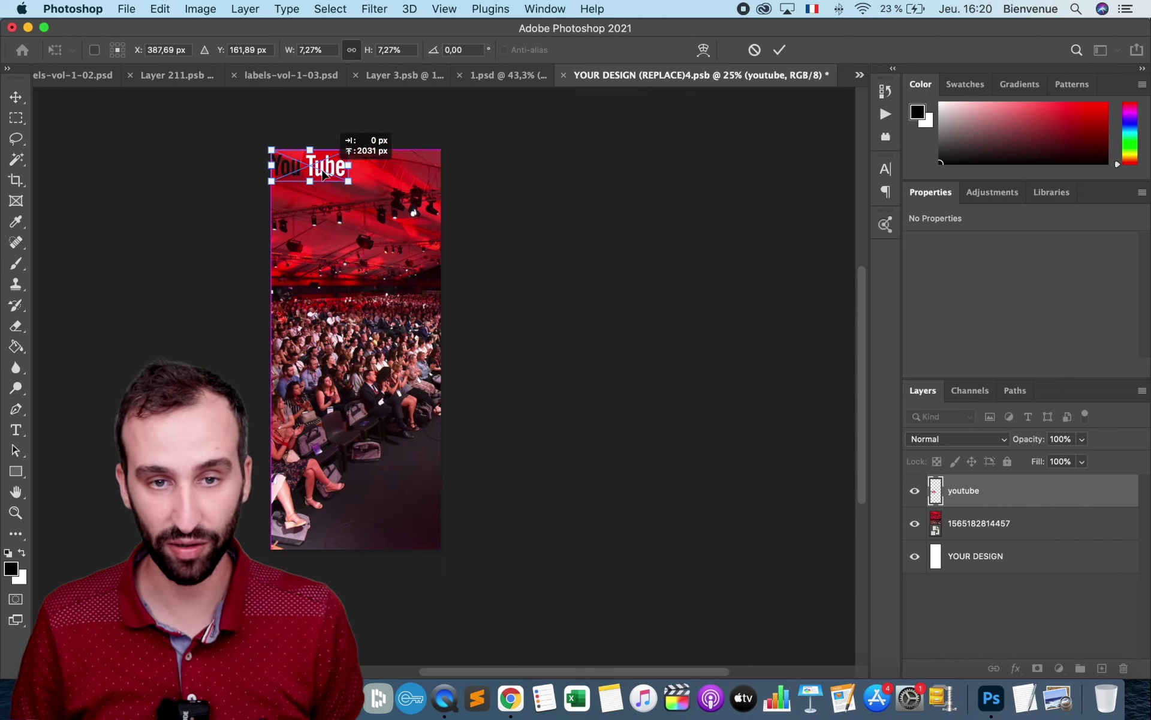
key(Return)
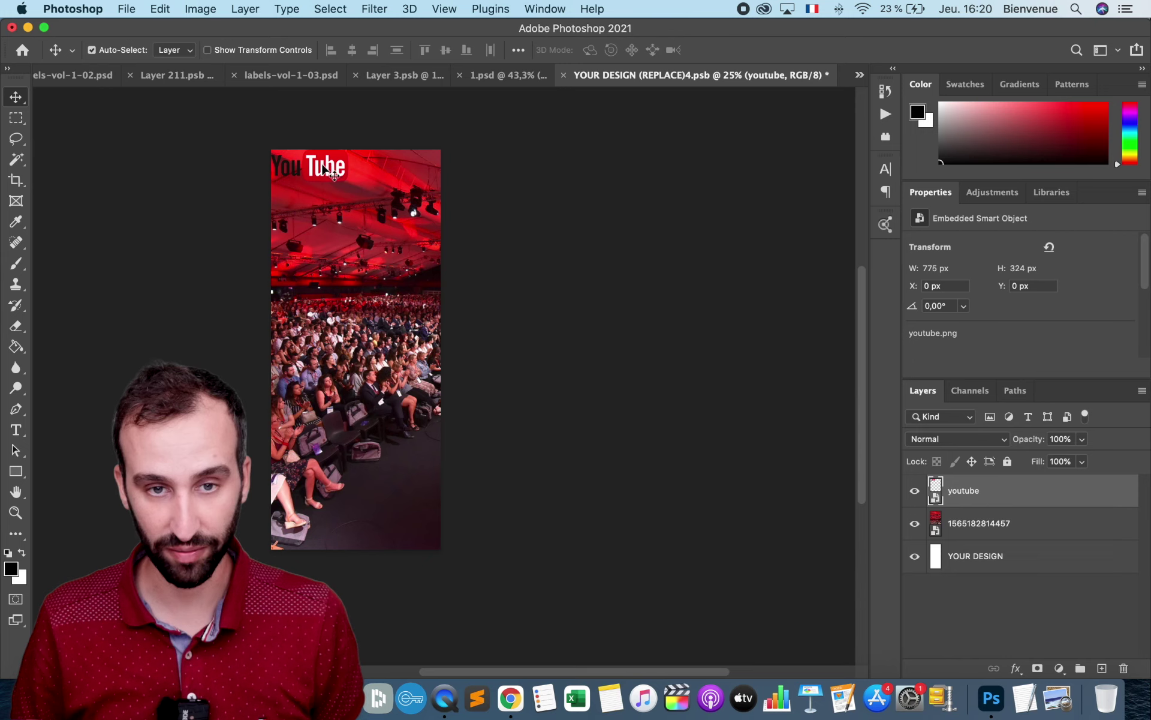
drag(323, 165, 325, 169)
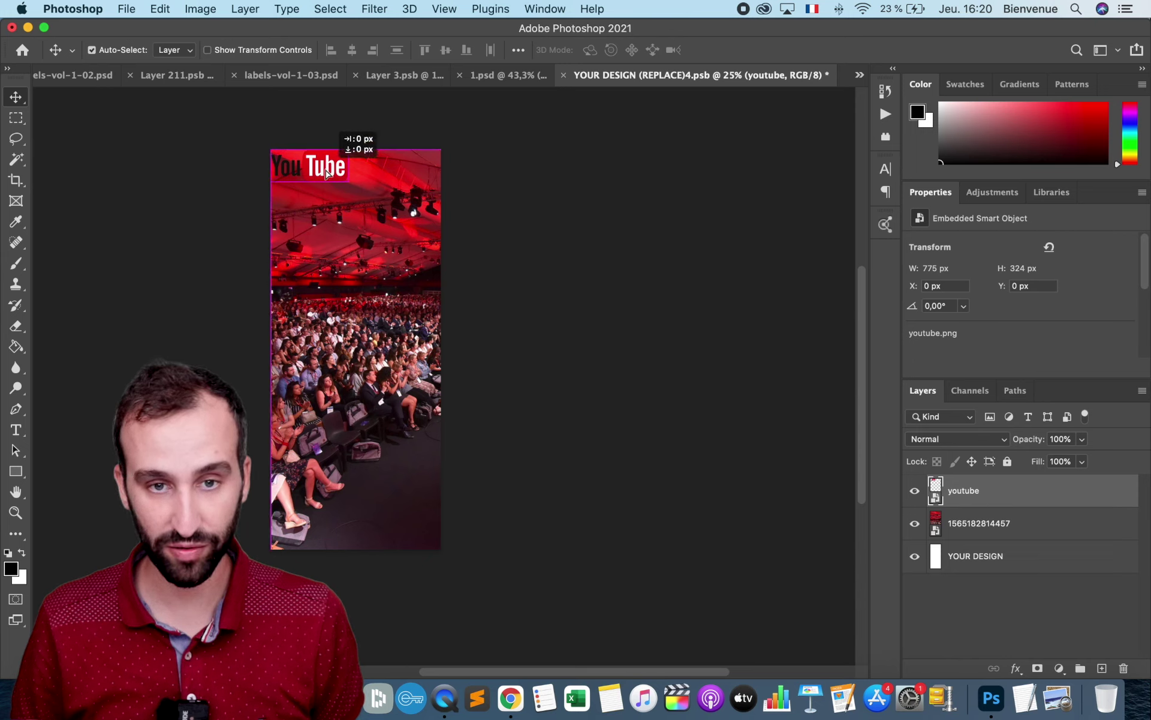
drag(326, 174, 333, 181)
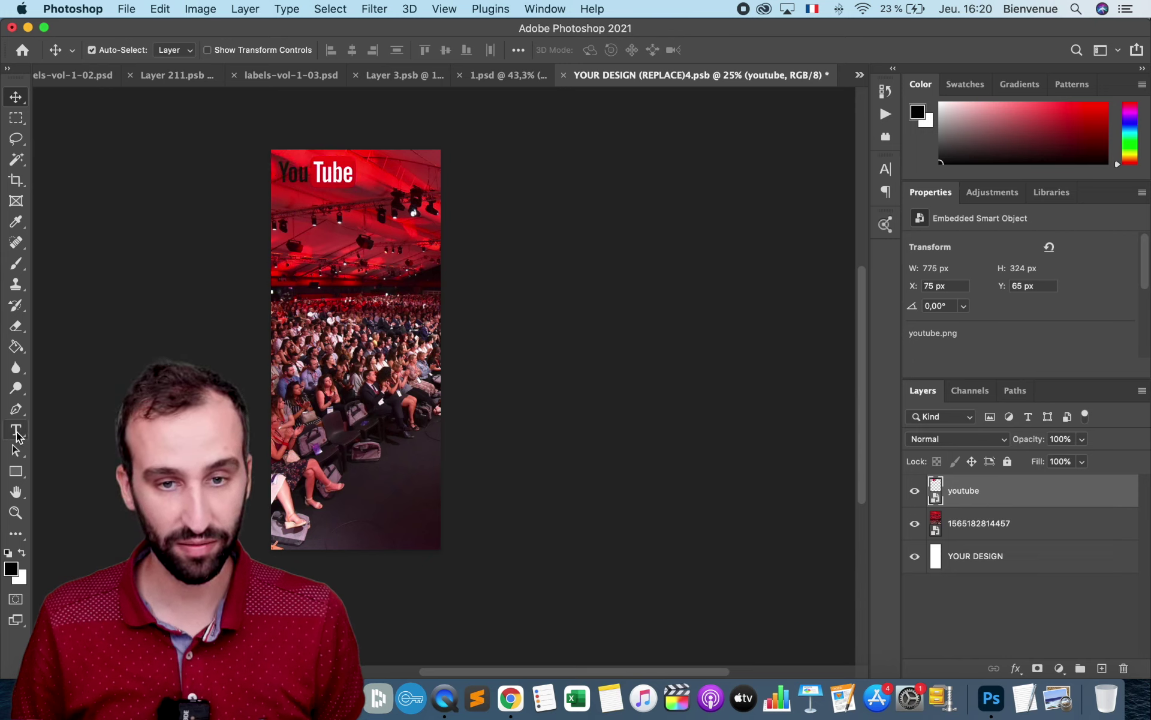
Type the word EVENT on the banner with the Type tool
click(17, 430)
click(304, 331)
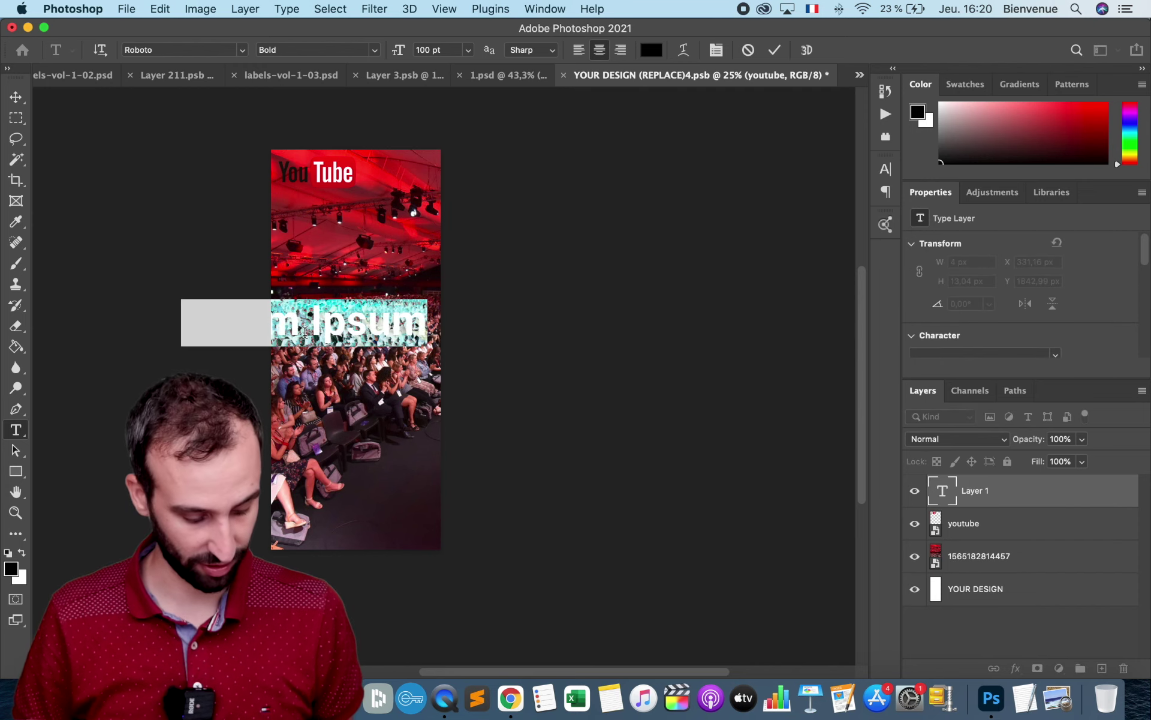
text(EVEN)
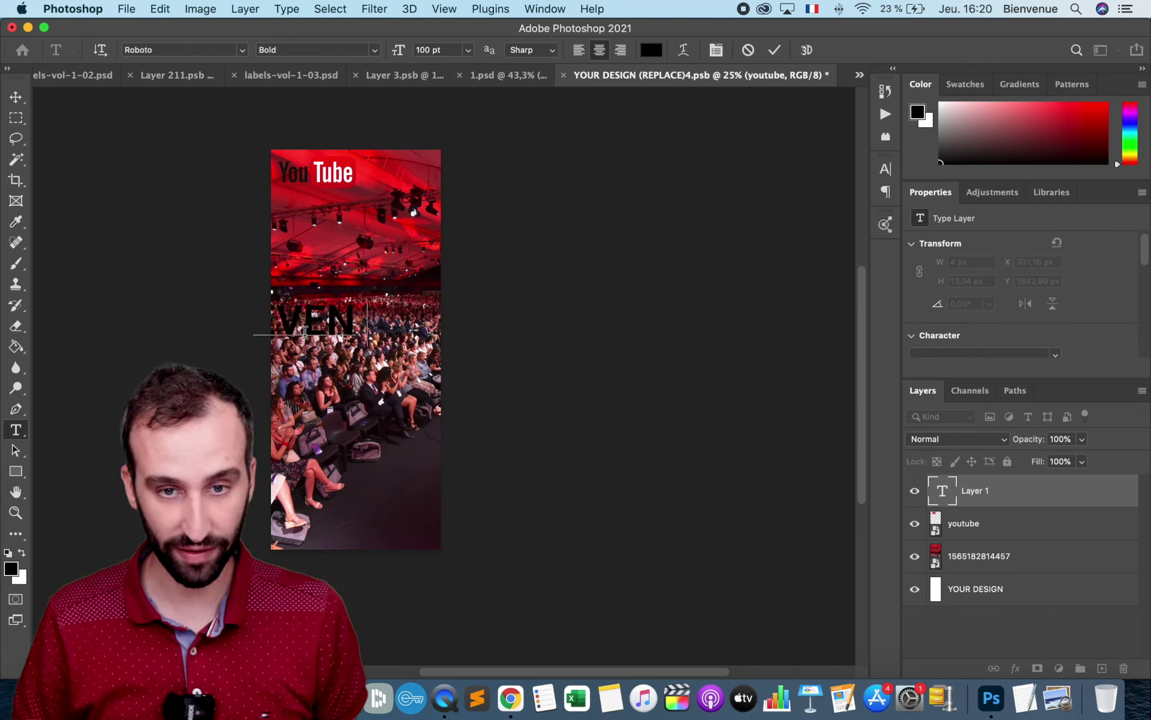
text(T)
double_click(330, 316)
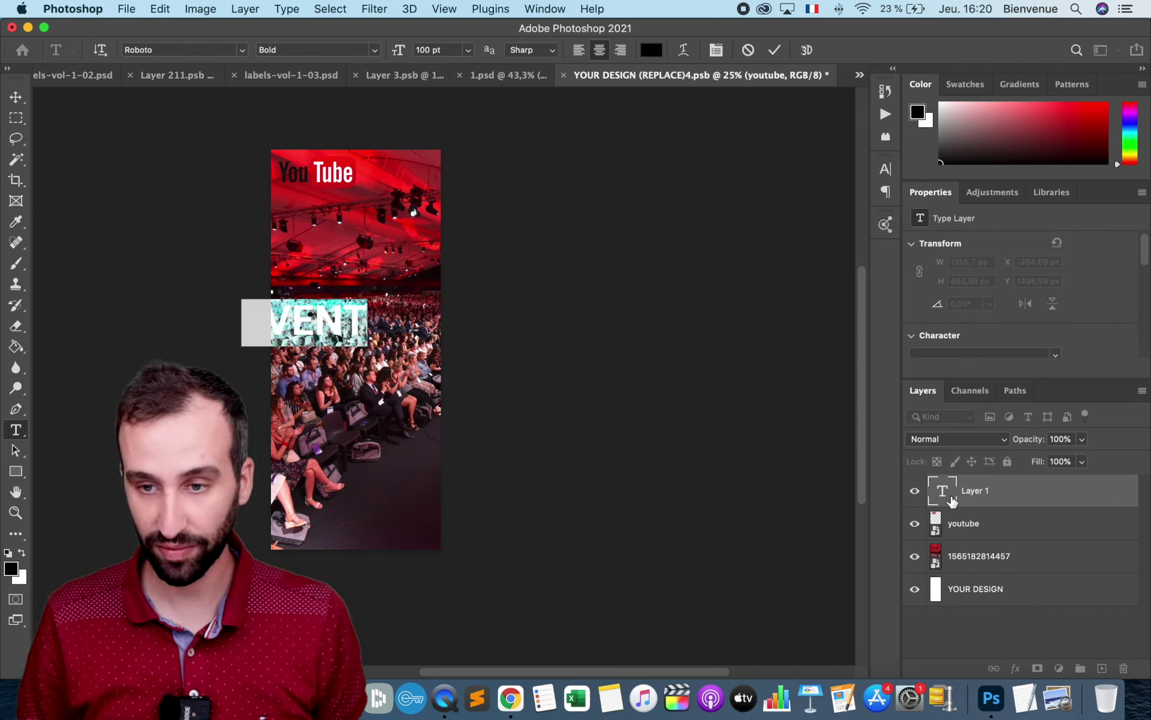
click(1029, 495)
Give the EVENT text layer a white Color Overlay layer style
double_click(1036, 501)
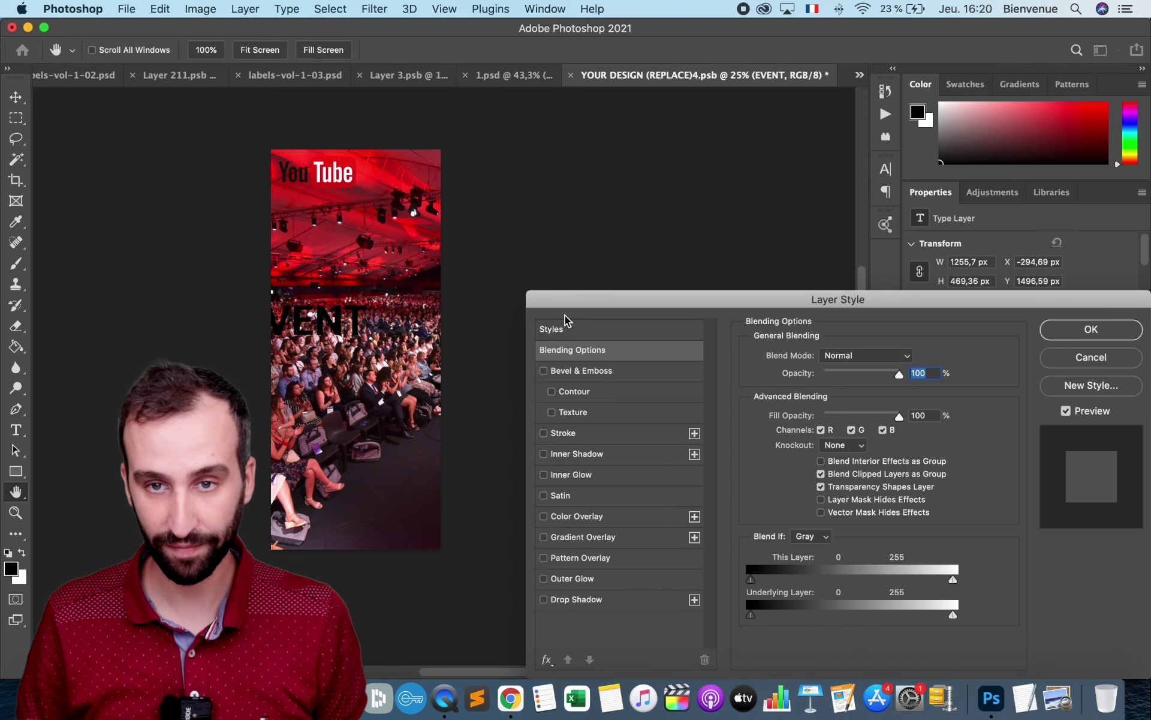
click(561, 517)
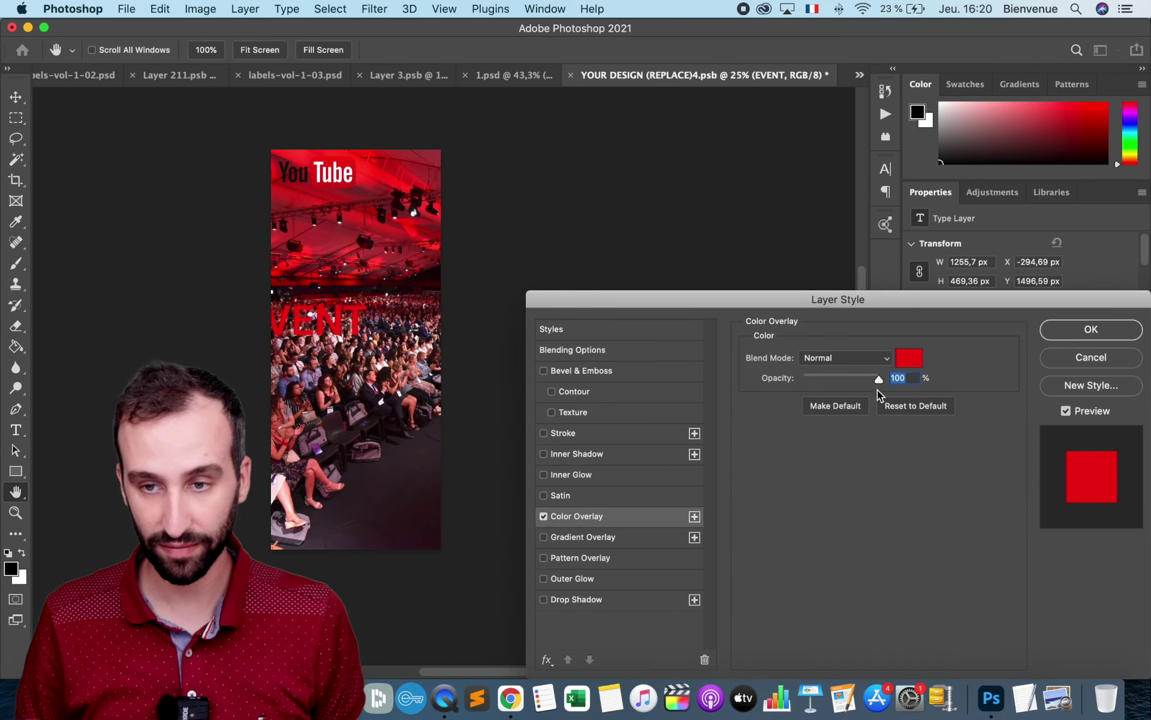
click(909, 357)
drag(788, 380, 438, 22)
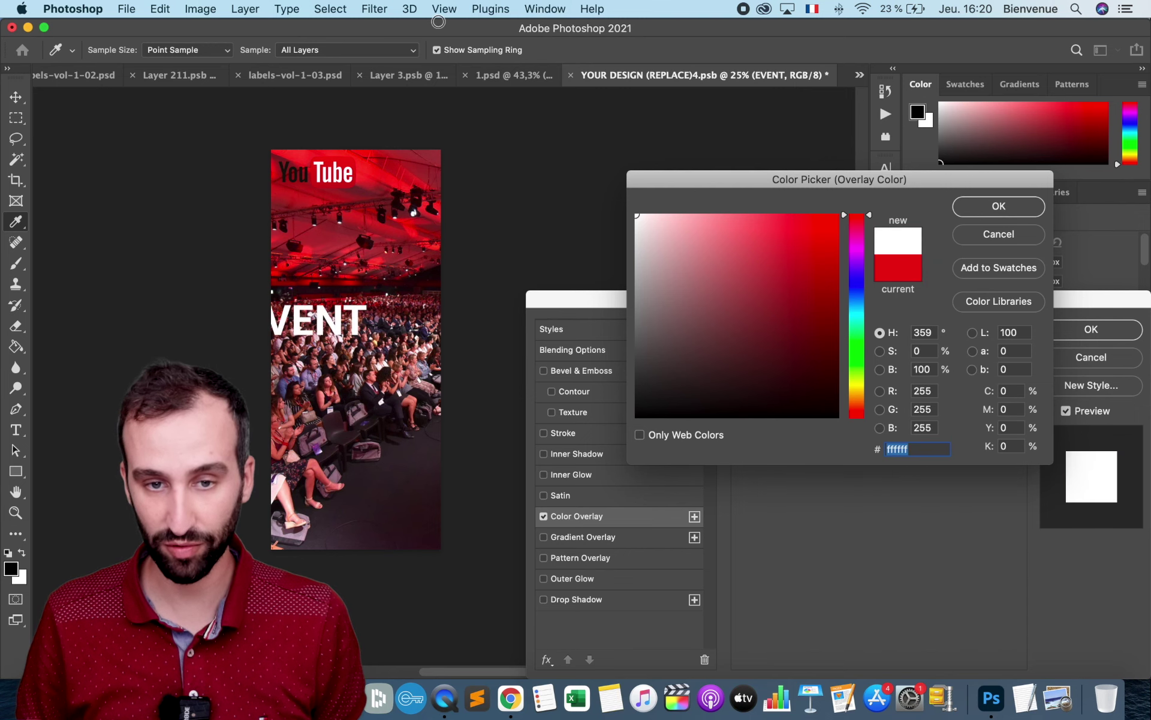
key(Return)
key(Return)
click(17, 97)
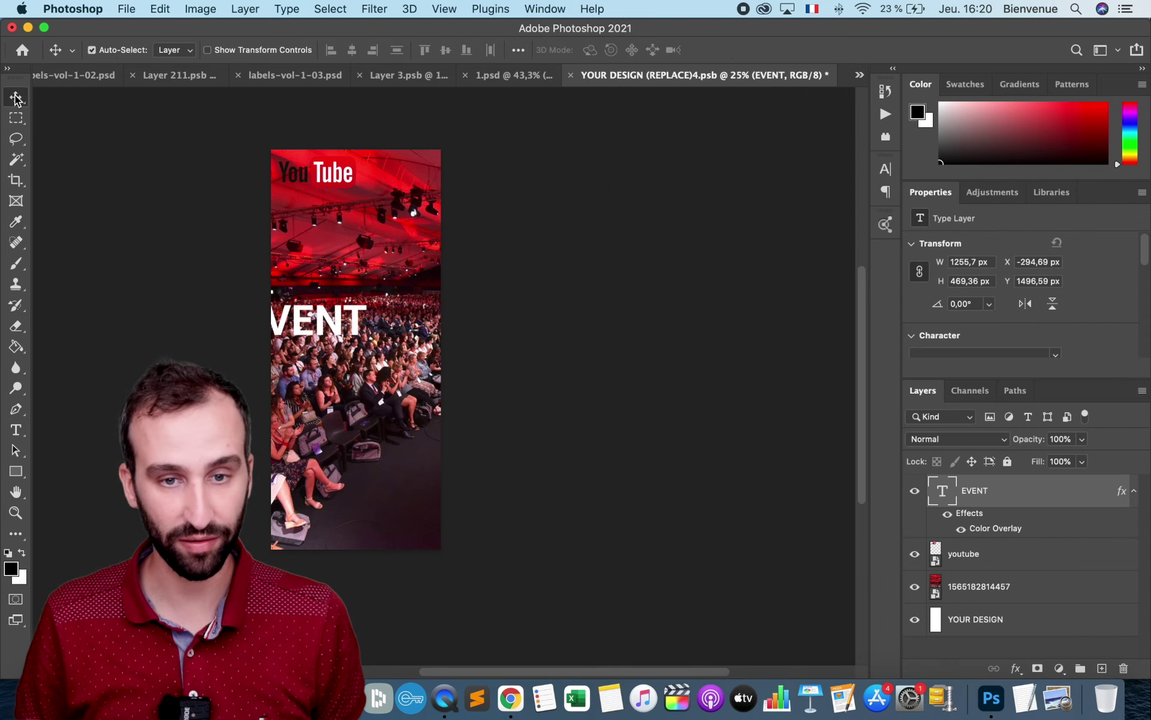
Centre the EVENT text and add 2021 on a second line beneath it
mouse_move(328, 321)
mouse_down()
mouse_move(373, 351)
mouse_move(367, 360)
mouse_move(367, 344)
mouse_up()
key(t)
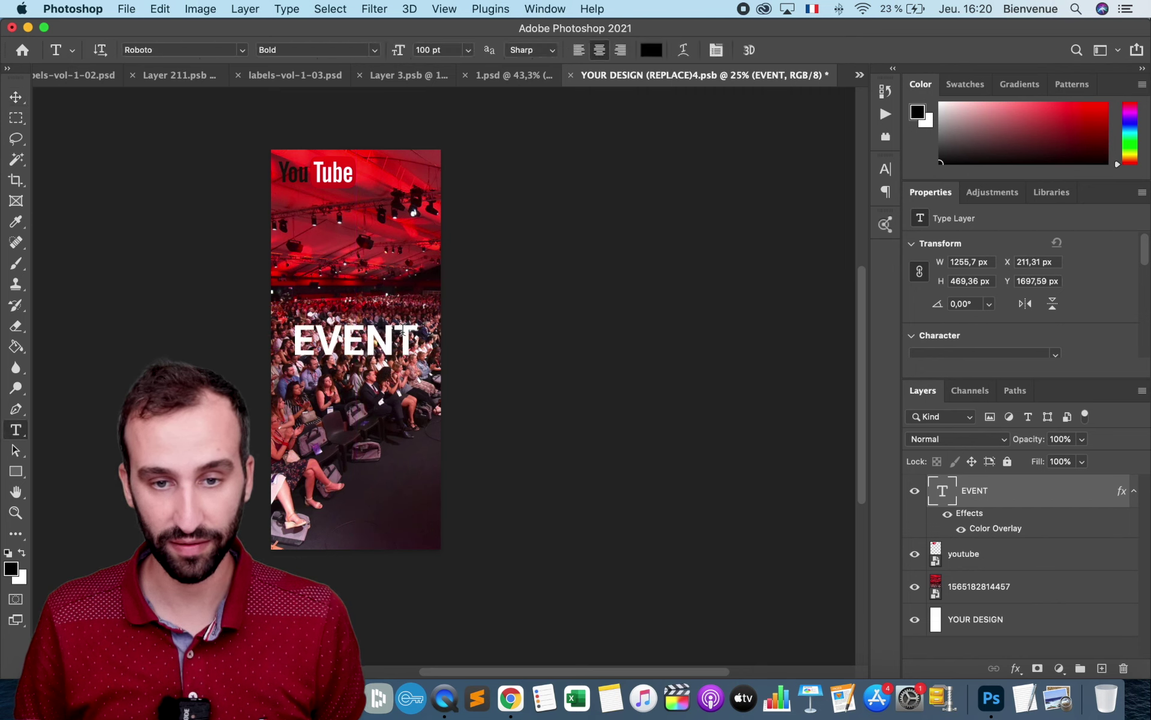
click(403, 328)
key(Return)
text(20)
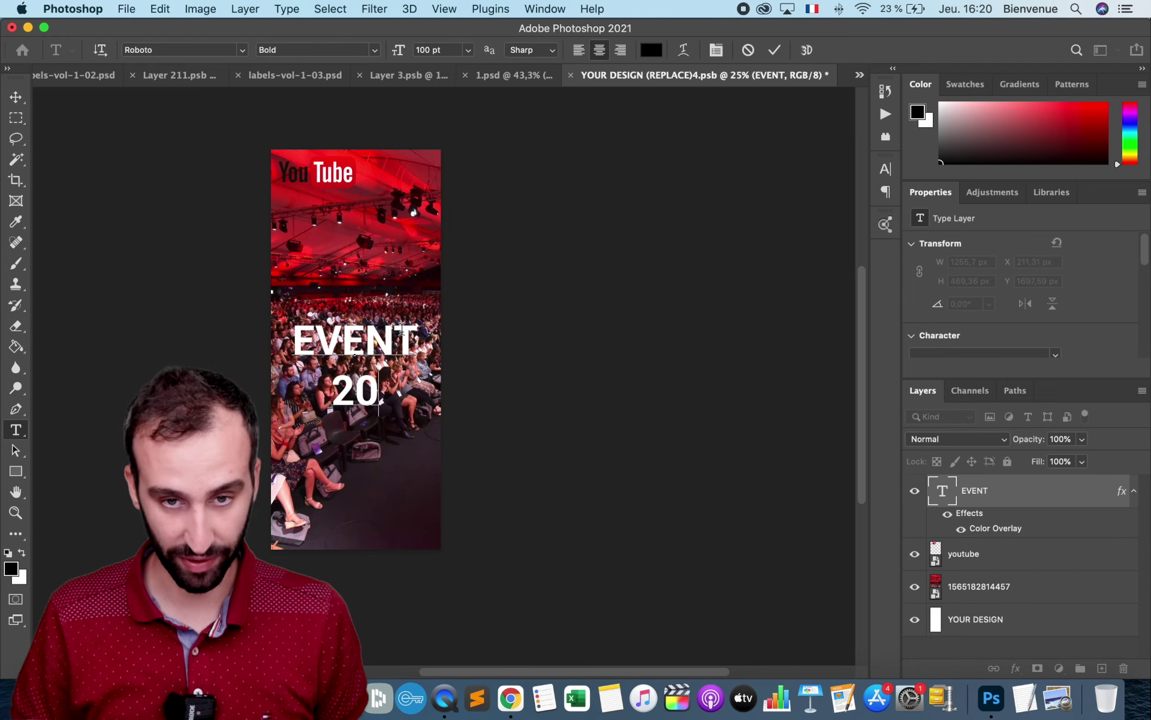
text(21)
click(17, 97)
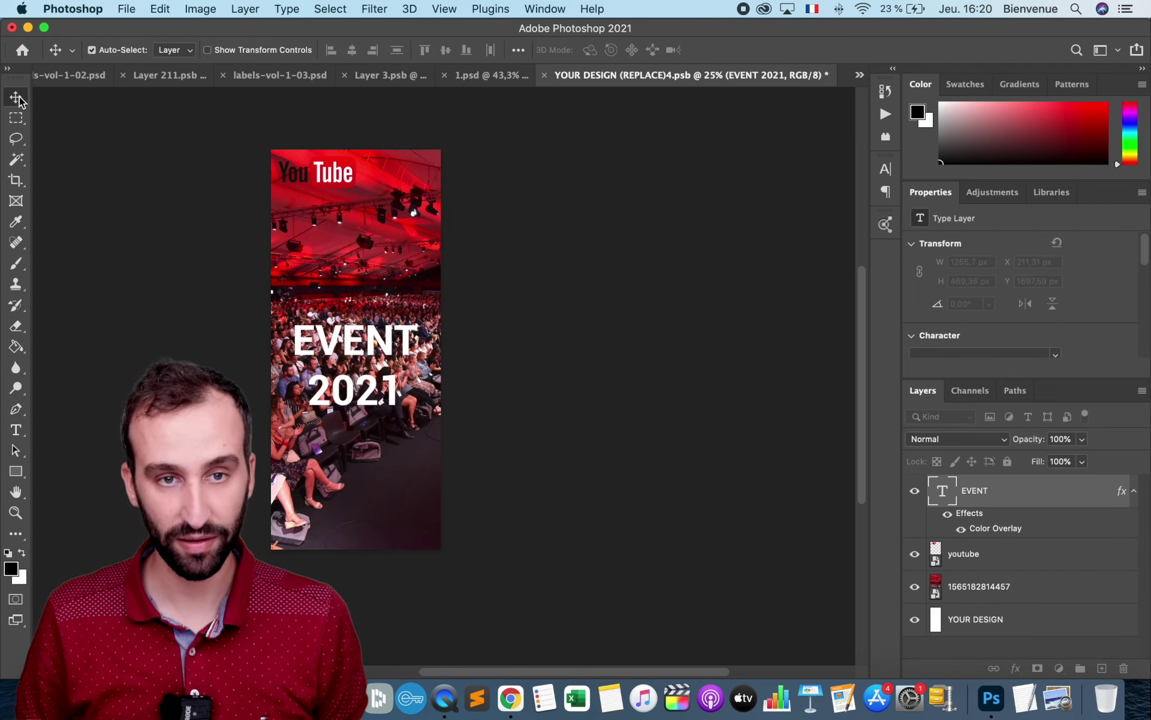
click(126, 8)
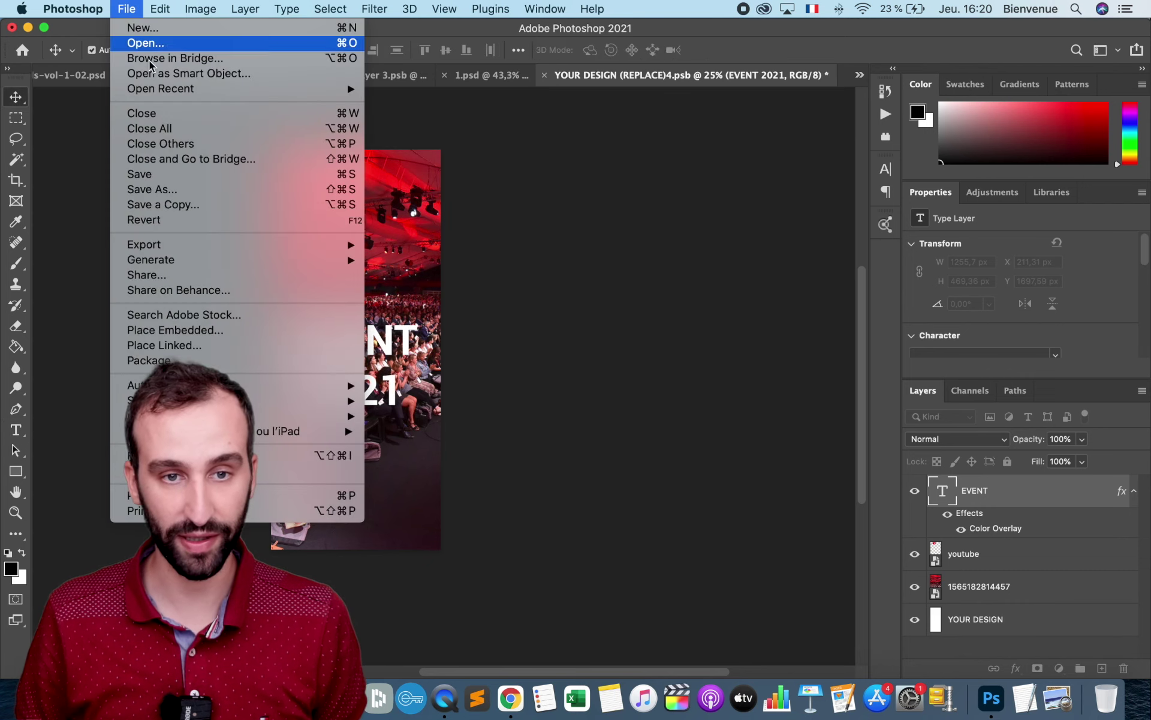
Save the EVENT 2021 design and zoom around 1.psd to inspect the updated roll-up banner
click(167, 175)
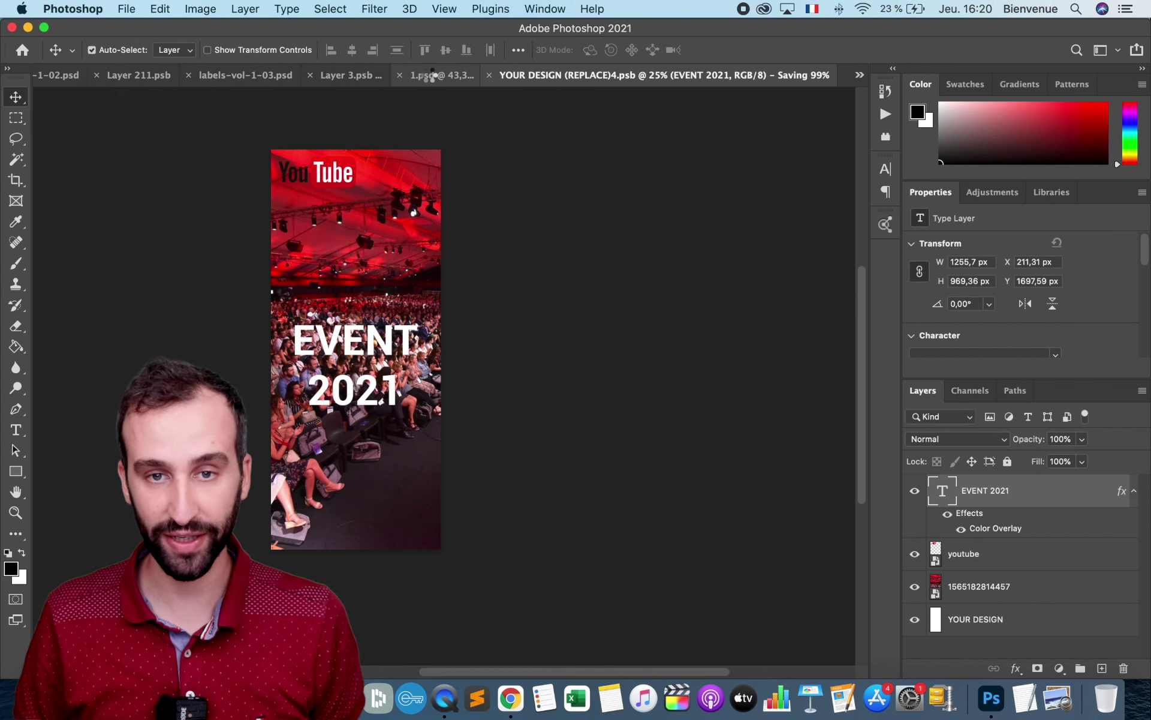
click(431, 75)
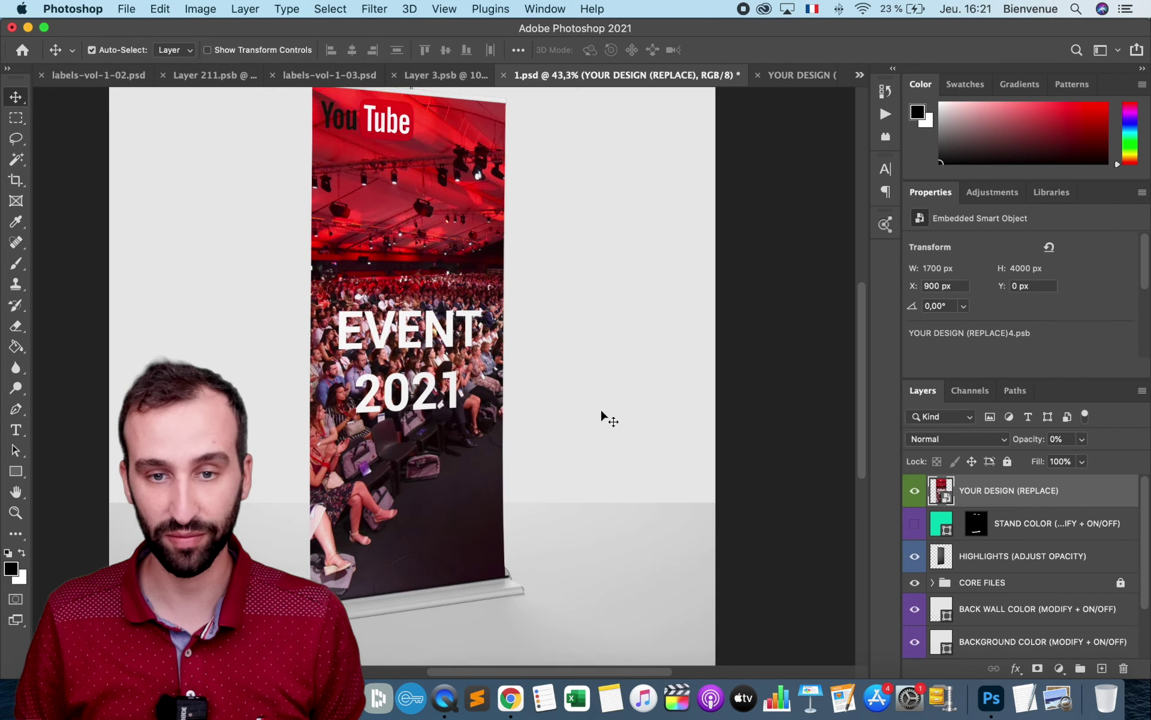
scroll(602, 414, down, 2)
scroll(601, 414, up, 3)
scroll(601, 414, up, 3)
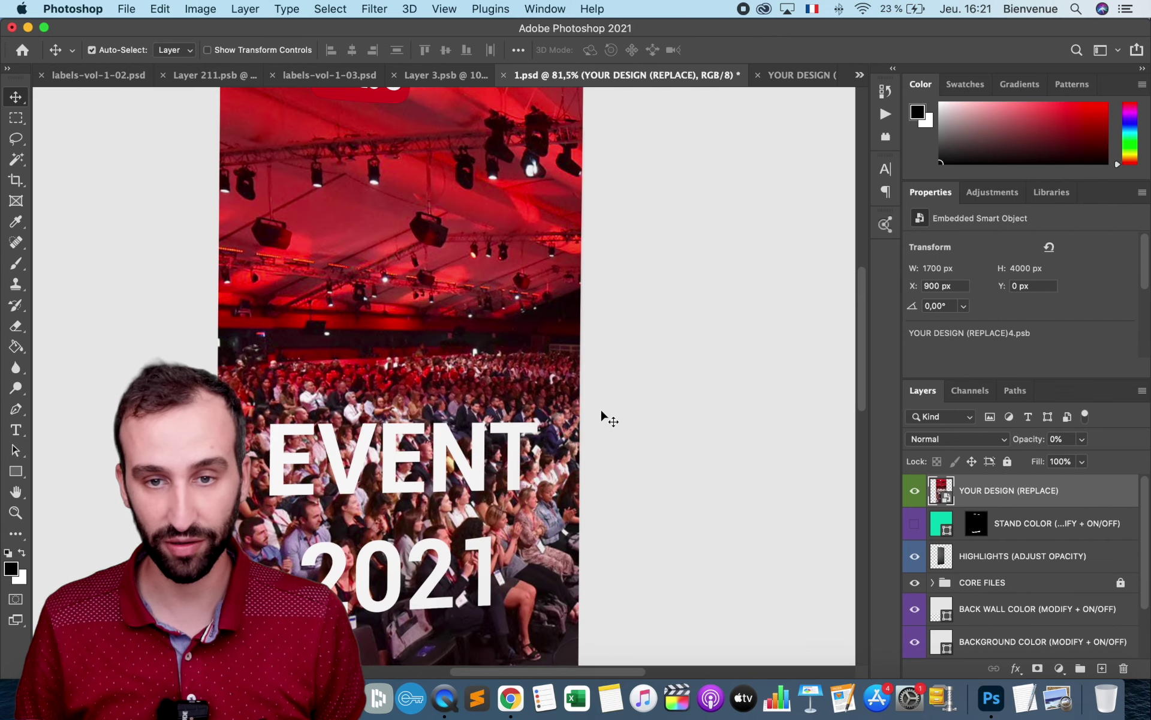
scroll(601, 414, up, 3)
scroll(602, 413, up, 3)
scroll(602, 414, down, 10)
scroll(601, 414, down, 1)
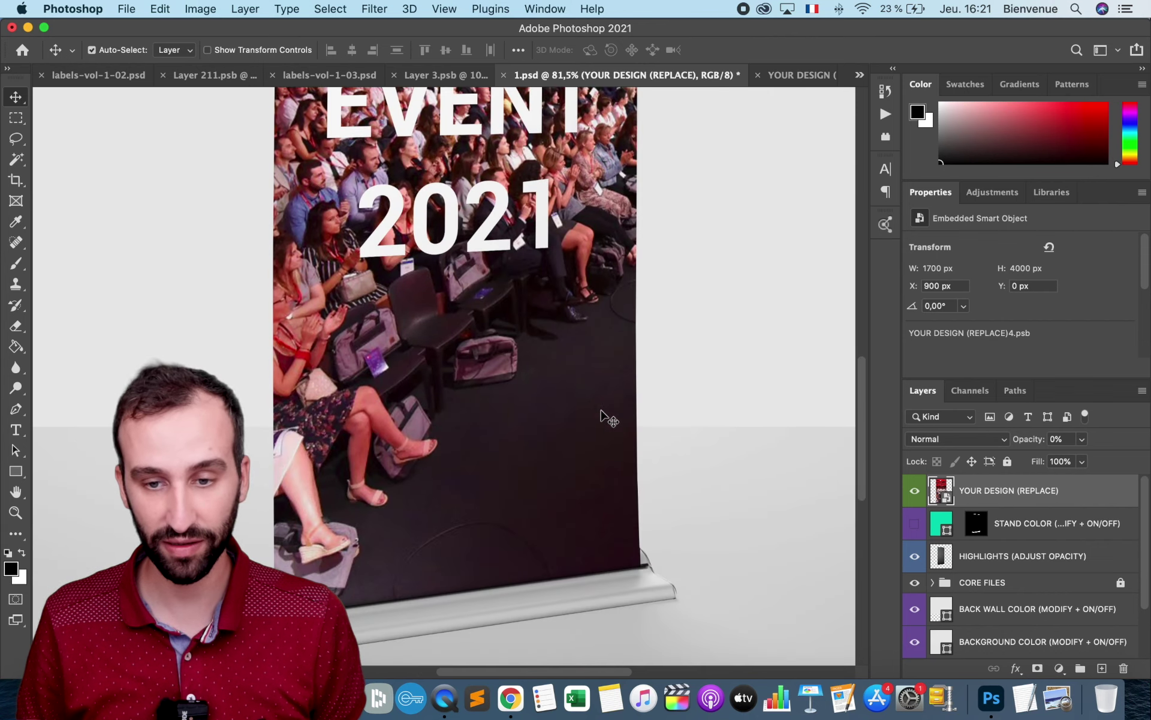
scroll(602, 415, down, 3)
scroll(601, 415, up, 3)
scroll(582, 414, down, 1)
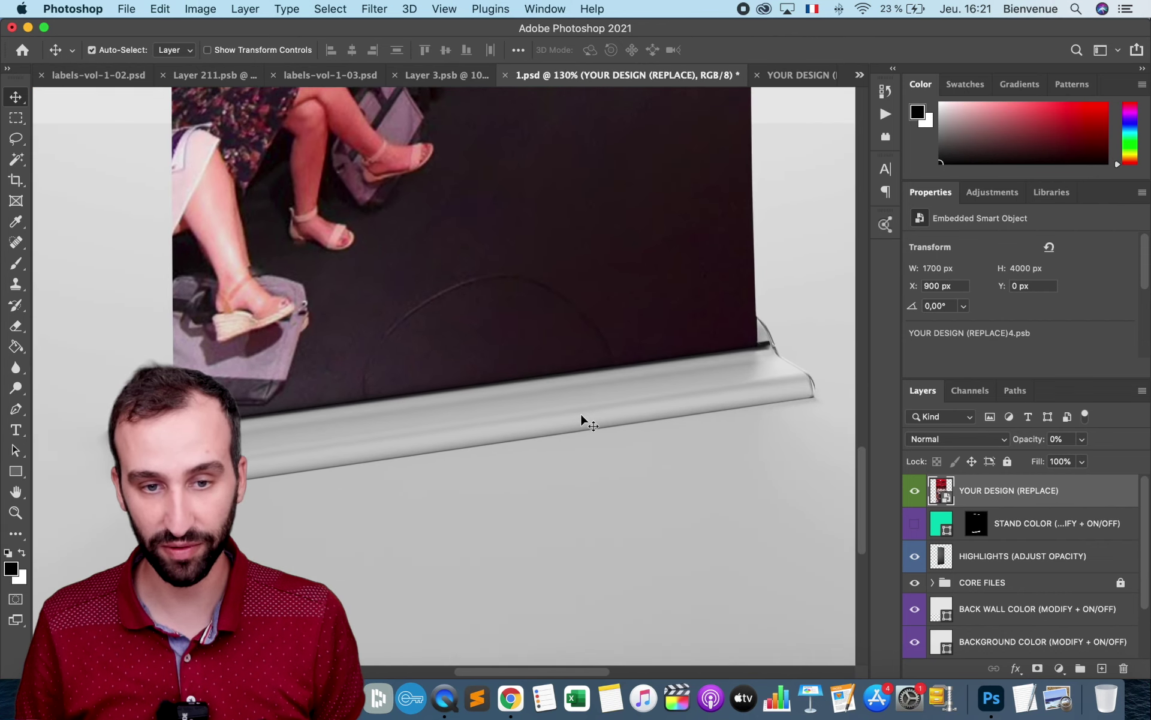
scroll(580, 412, down, 1)
scroll(581, 412, down, 1)
scroll(580, 412, down, 1)
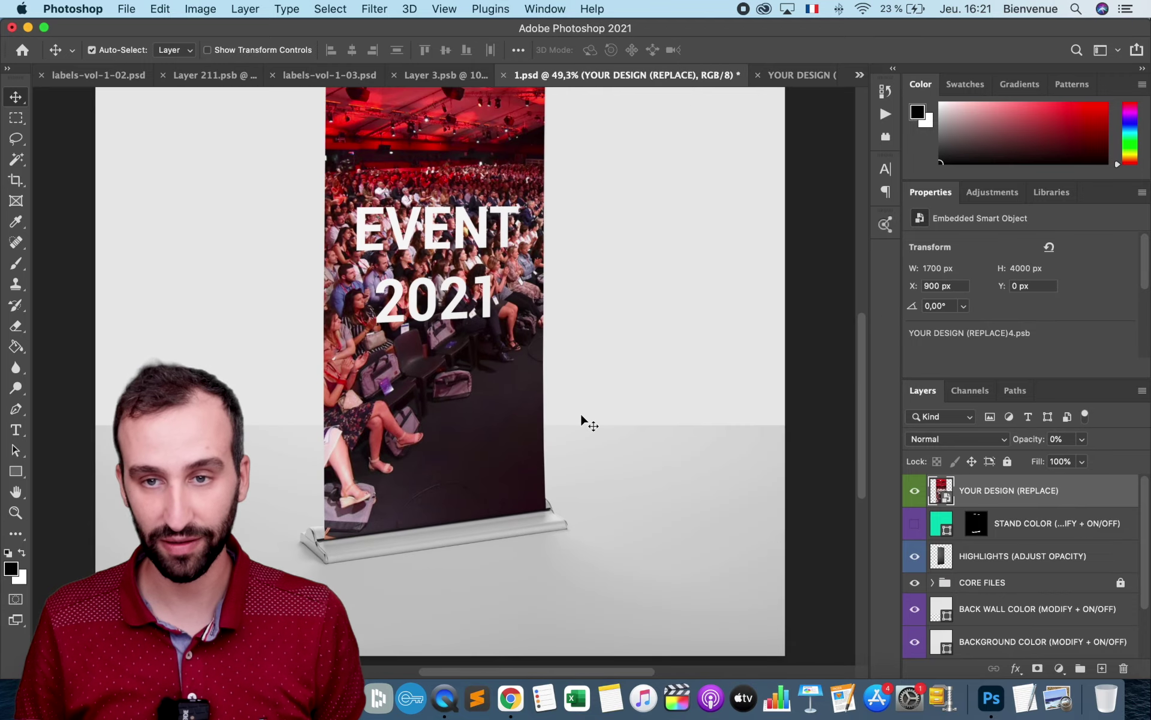
scroll(581, 414, down, 1)
scroll(258, 464, left, 1)
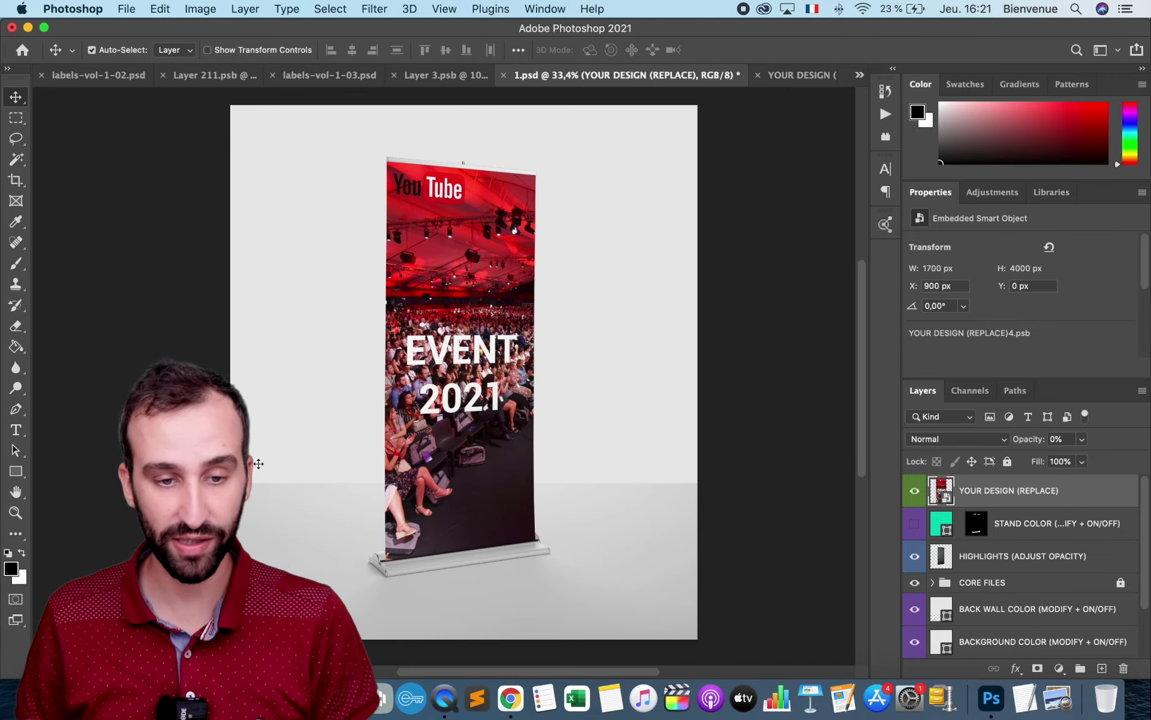
click(42, 698)
Open the 4.psd two-banner and 8.psd three-banner mockups from ROLLUP MOCKUPS
scroll(620, 224, up, 4)
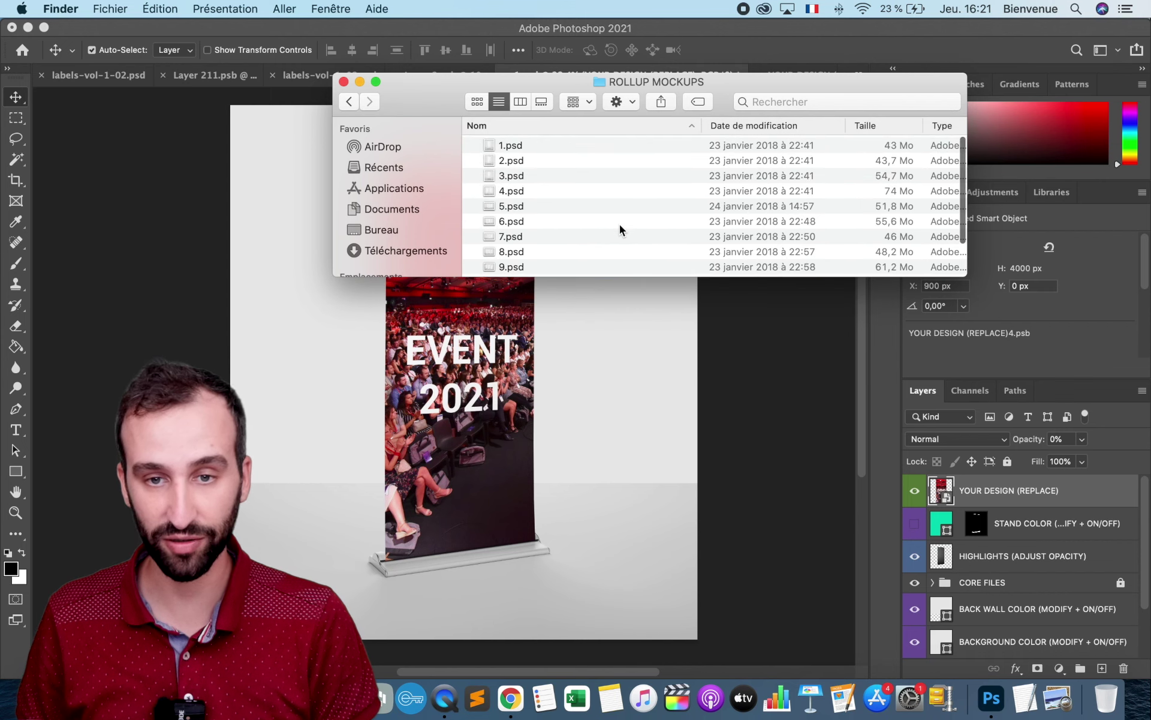
click(555, 252)
scroll(556, 252, down, 1)
double_click(537, 178)
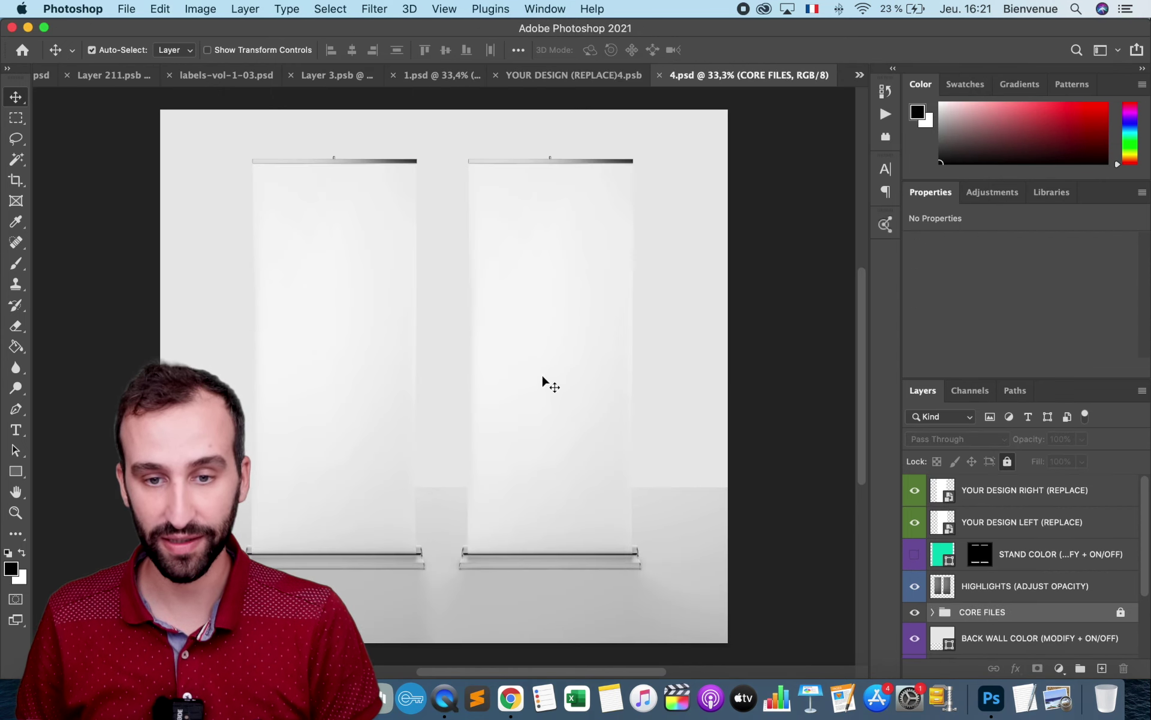
click(379, 689)
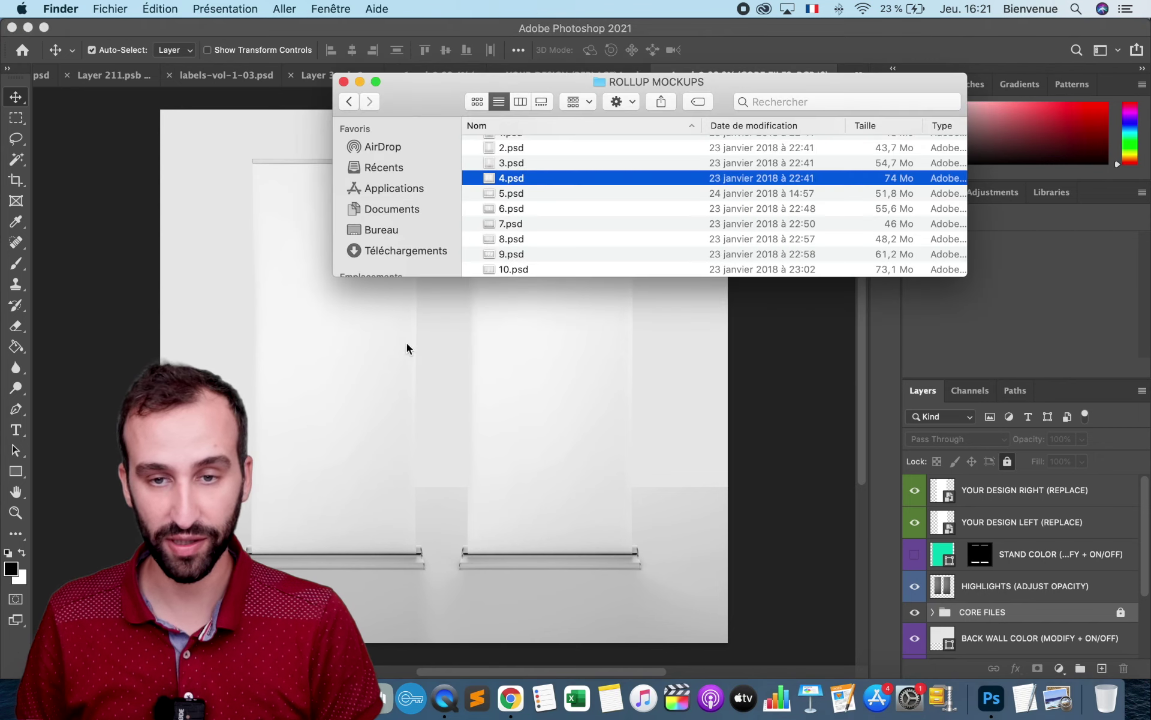
double_click(543, 243)
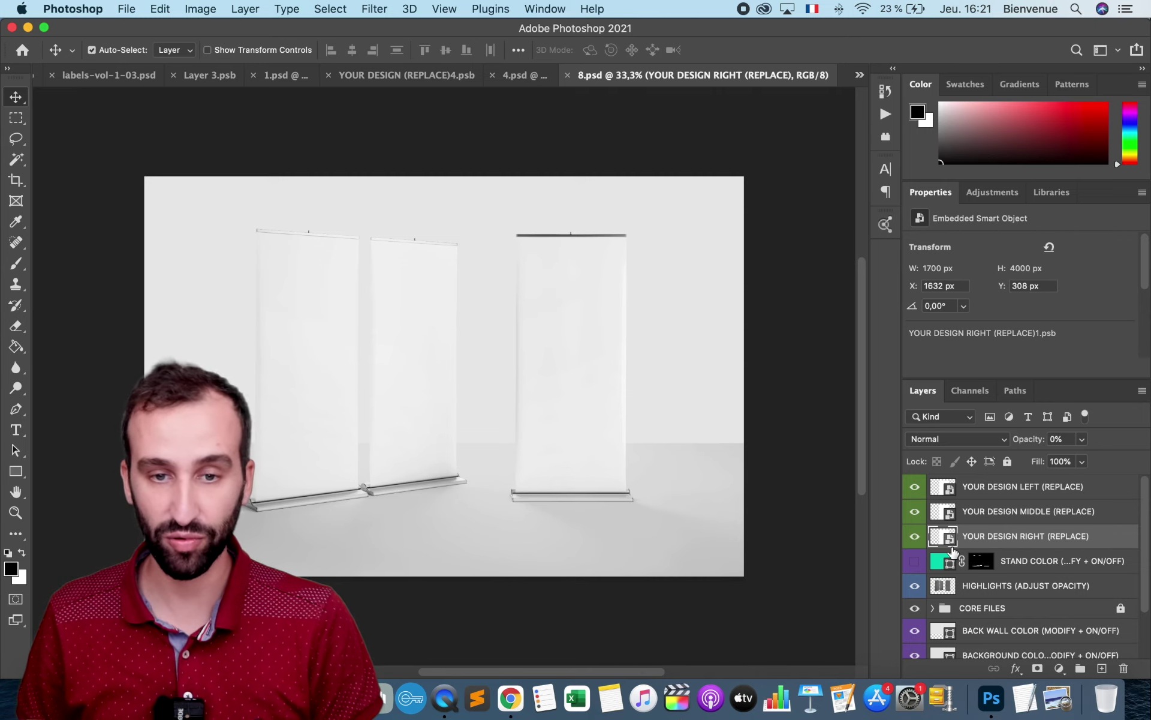
Open the left banner's design smart object and copy the whole EVENT 2021 design
click(971, 488)
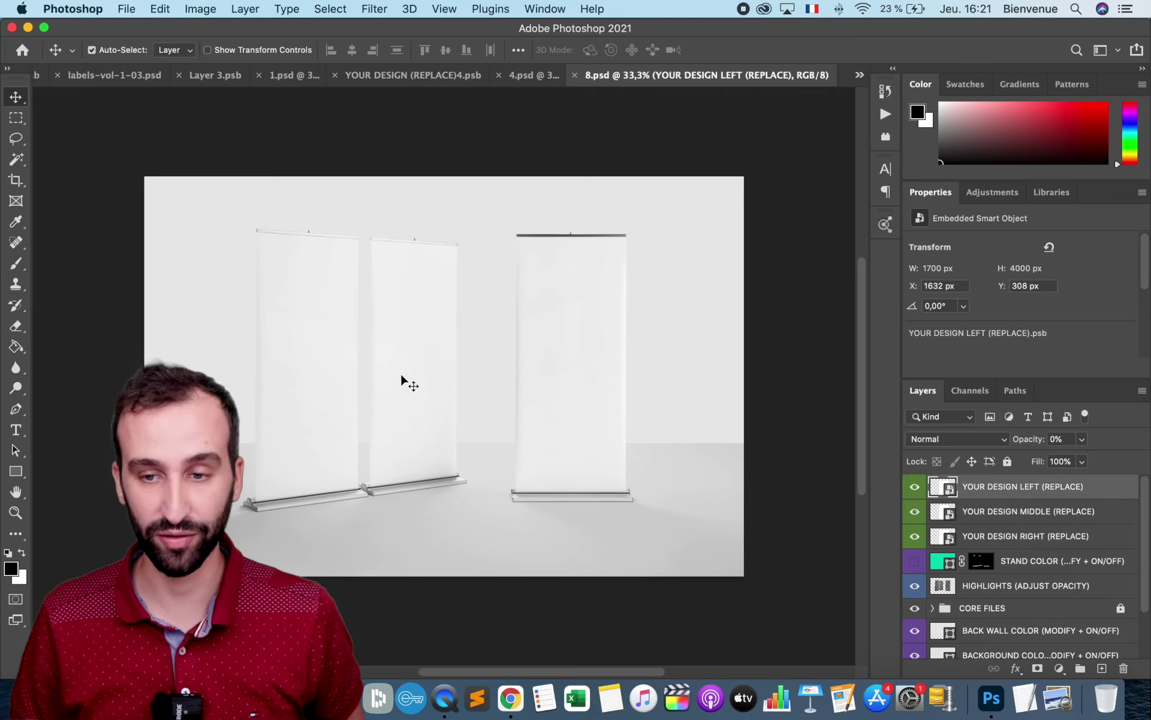
double_click(946, 490)
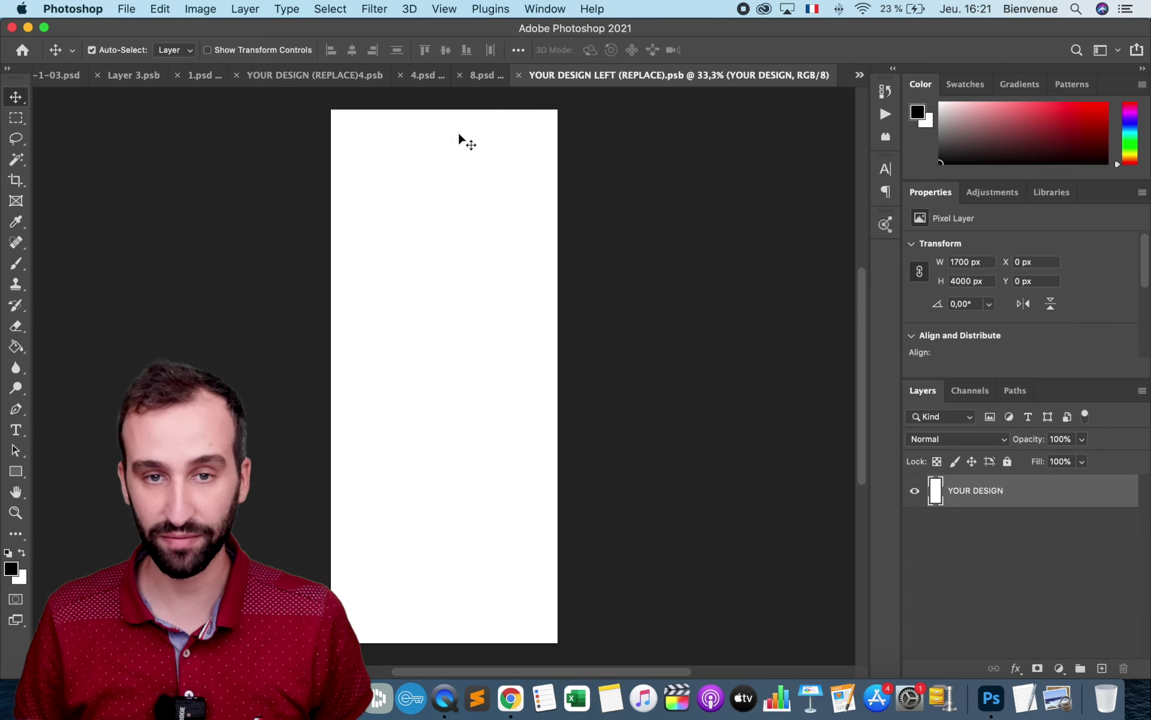
click(419, 76)
click(418, 77)
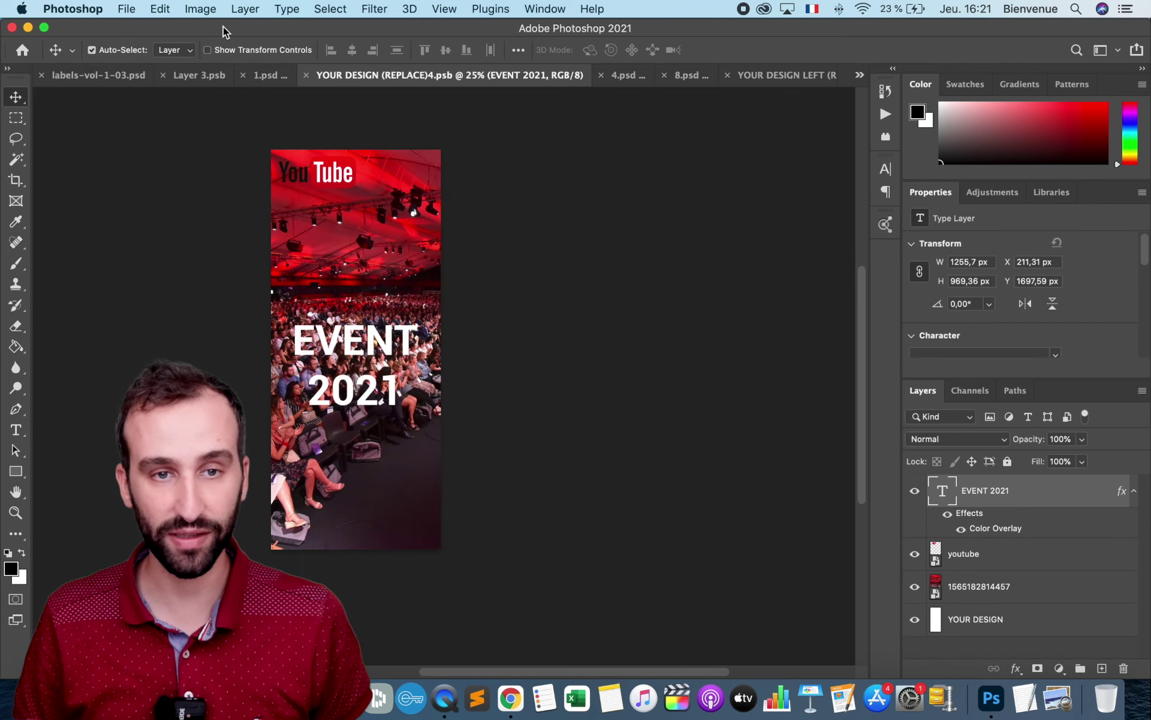
click(16, 117)
drag(193, 111, 600, 600)
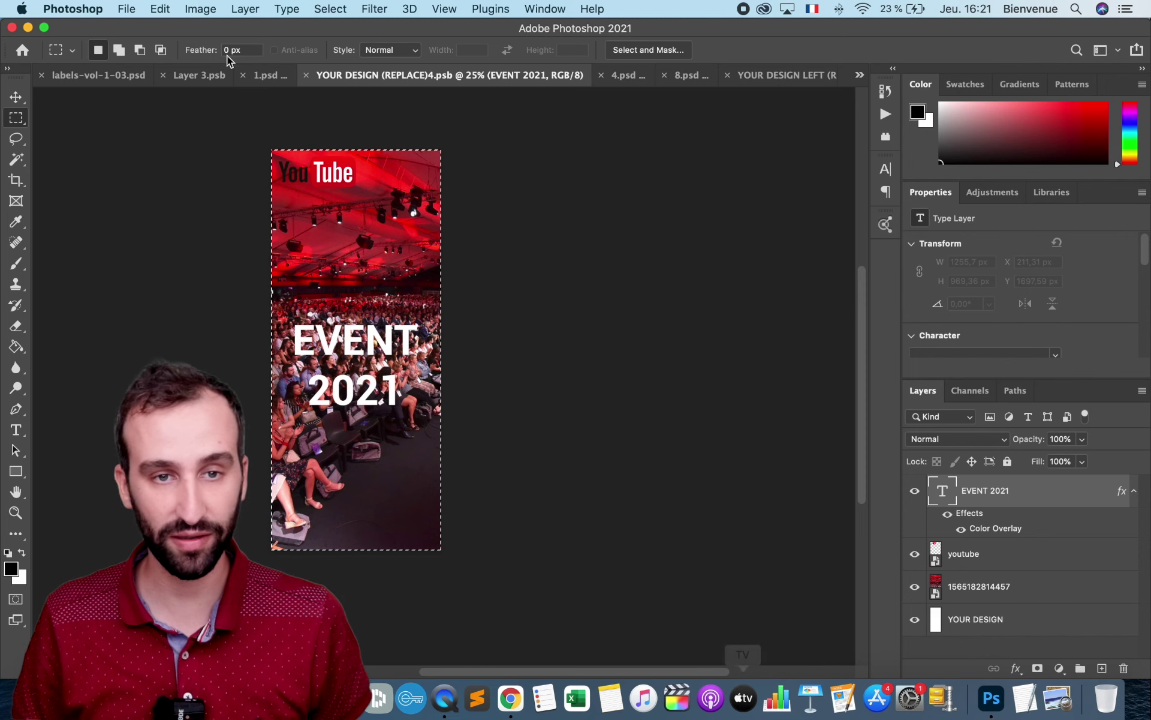
click(160, 8)
click(186, 120)
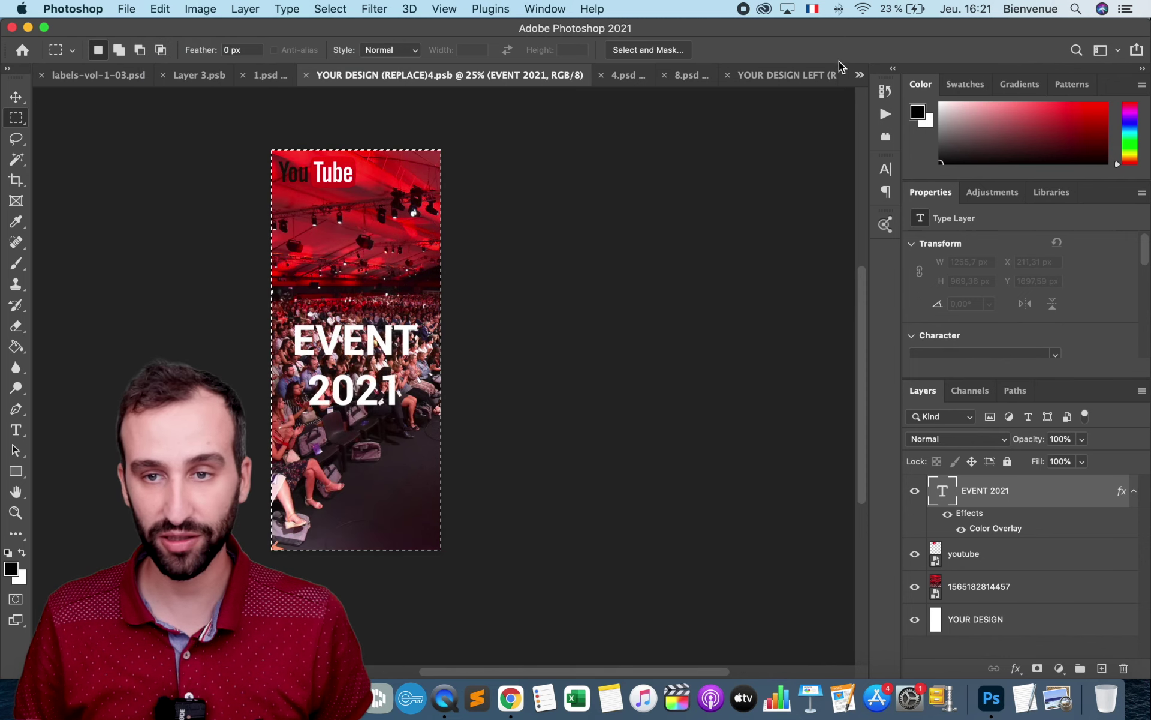
Paste the design into the left banner document, save it, and check it in 8.psd
click(800, 77)
key(super+v)
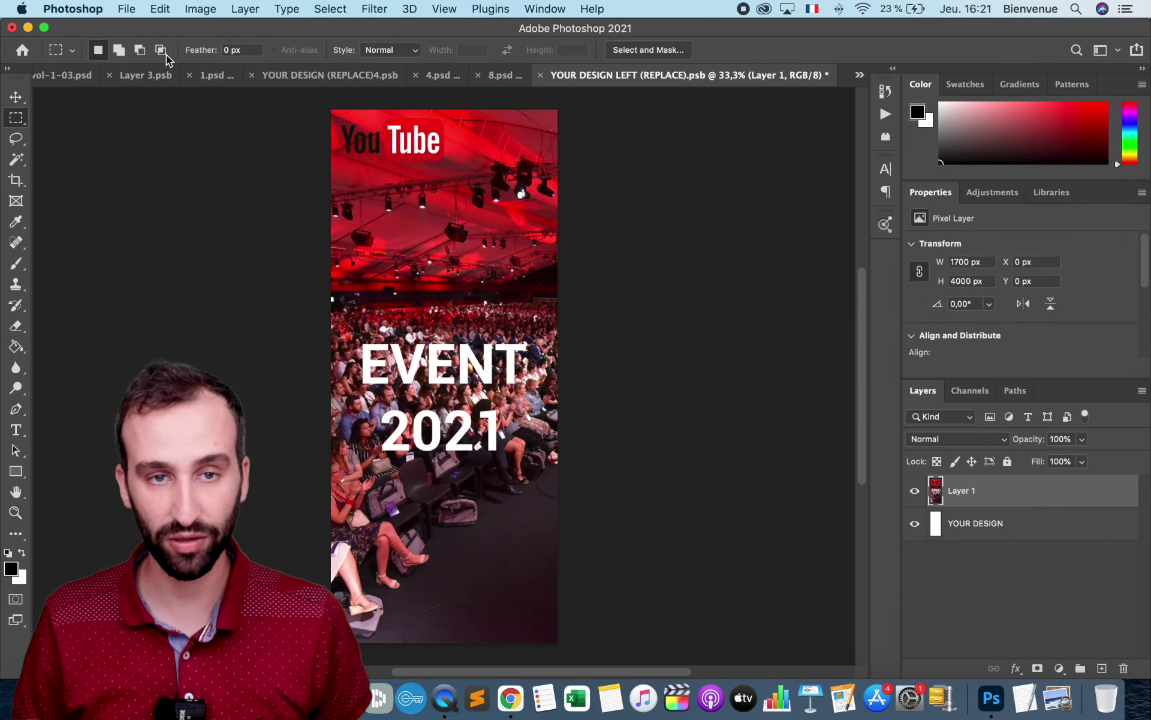
click(126, 9)
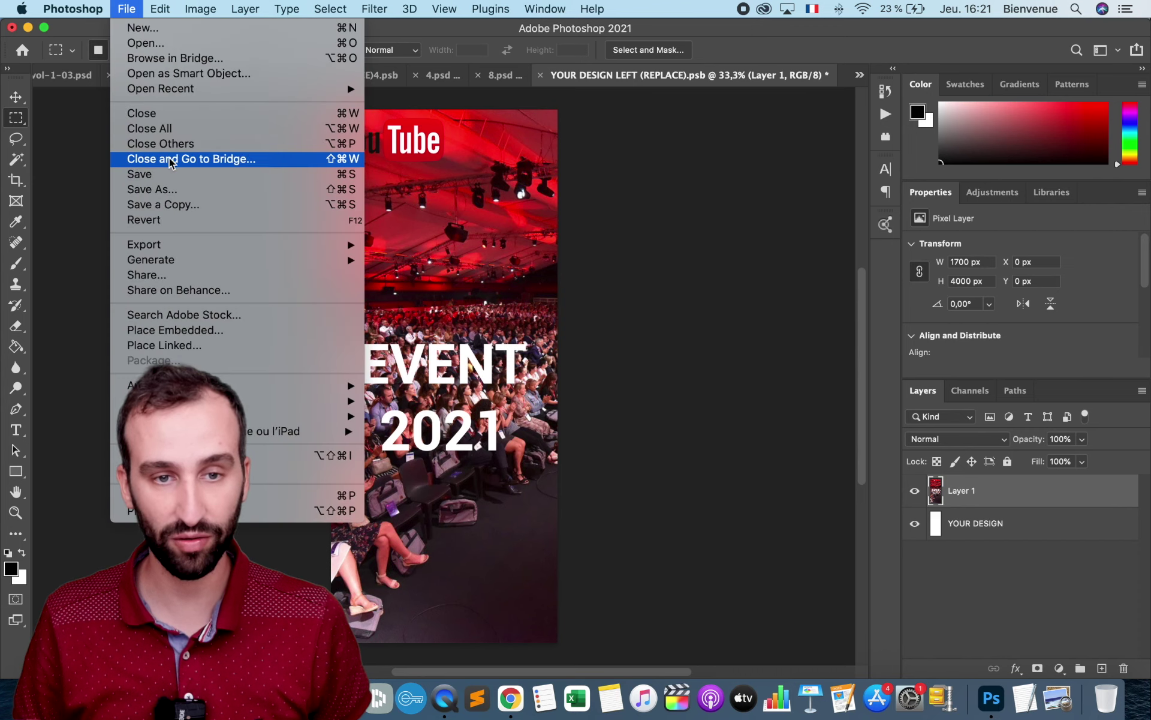
click(173, 173)
click(448, 75)
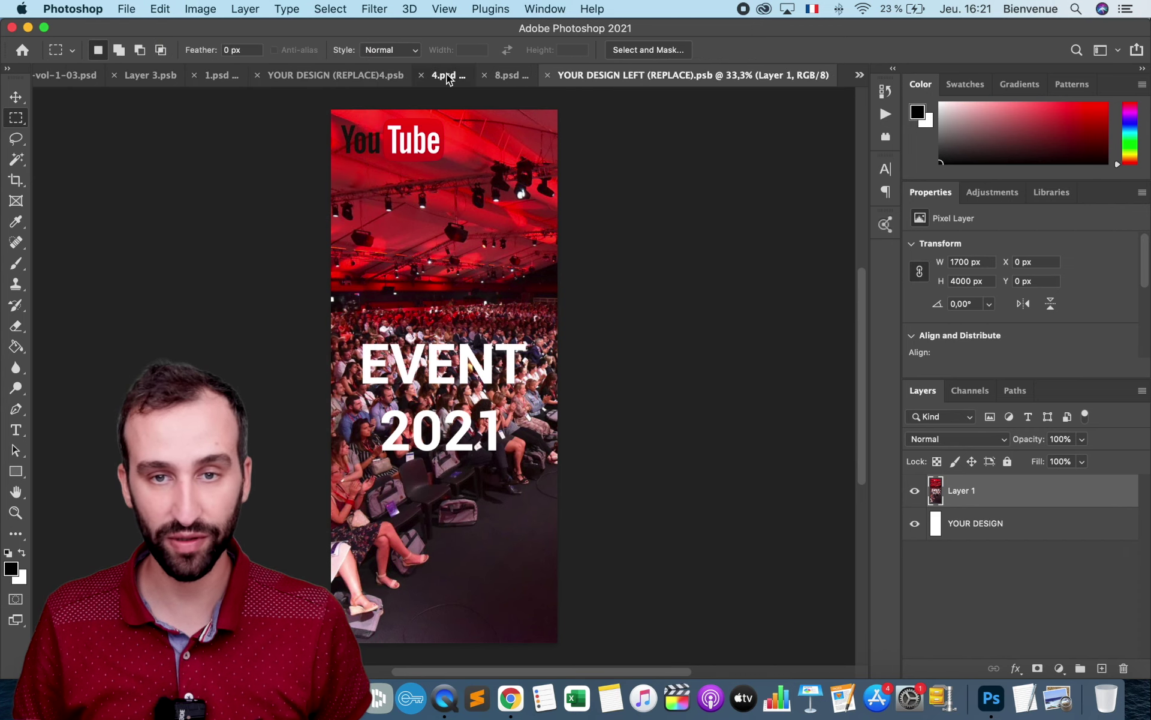
click(700, 77)
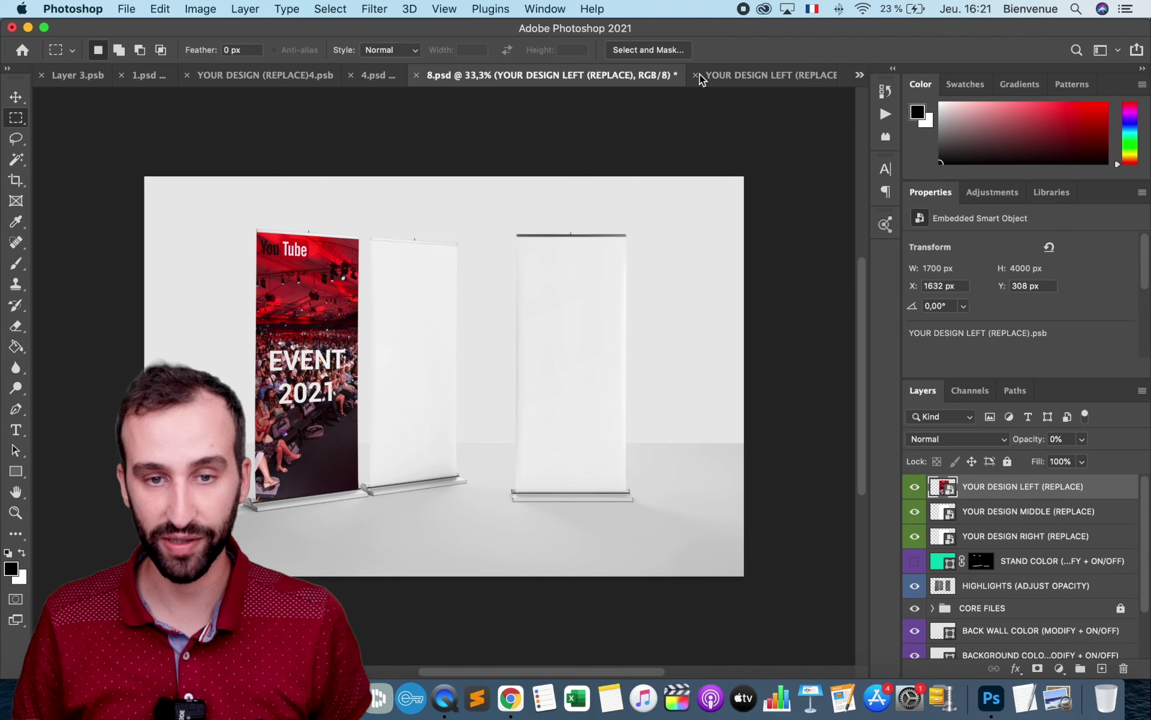
click(804, 76)
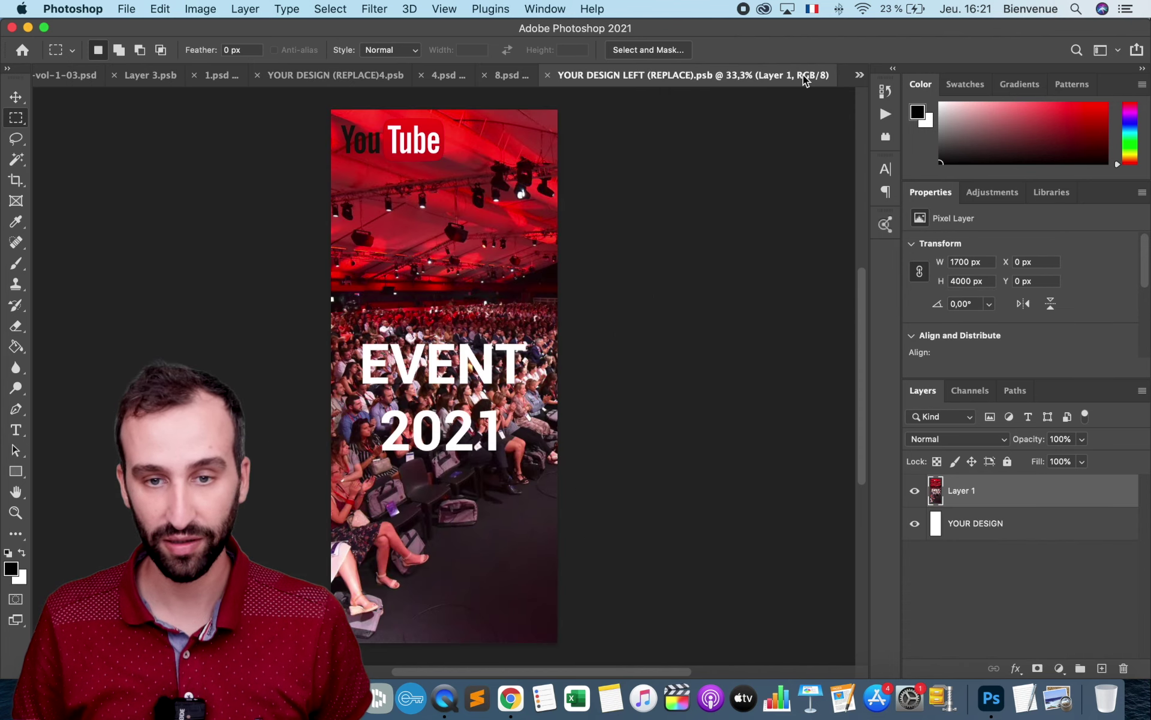
Paste the YouTube EVENT 2021 artwork into the middle banner's design smart object
click(507, 76)
double_click(951, 517)
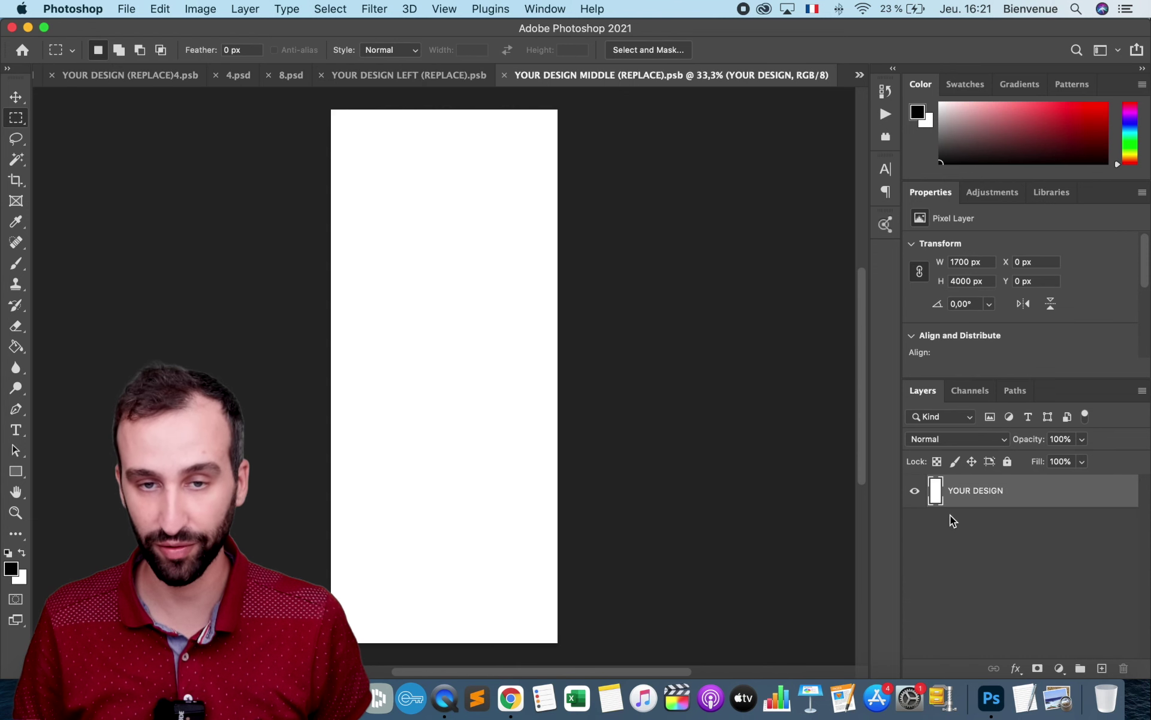
key(ctrl+v)
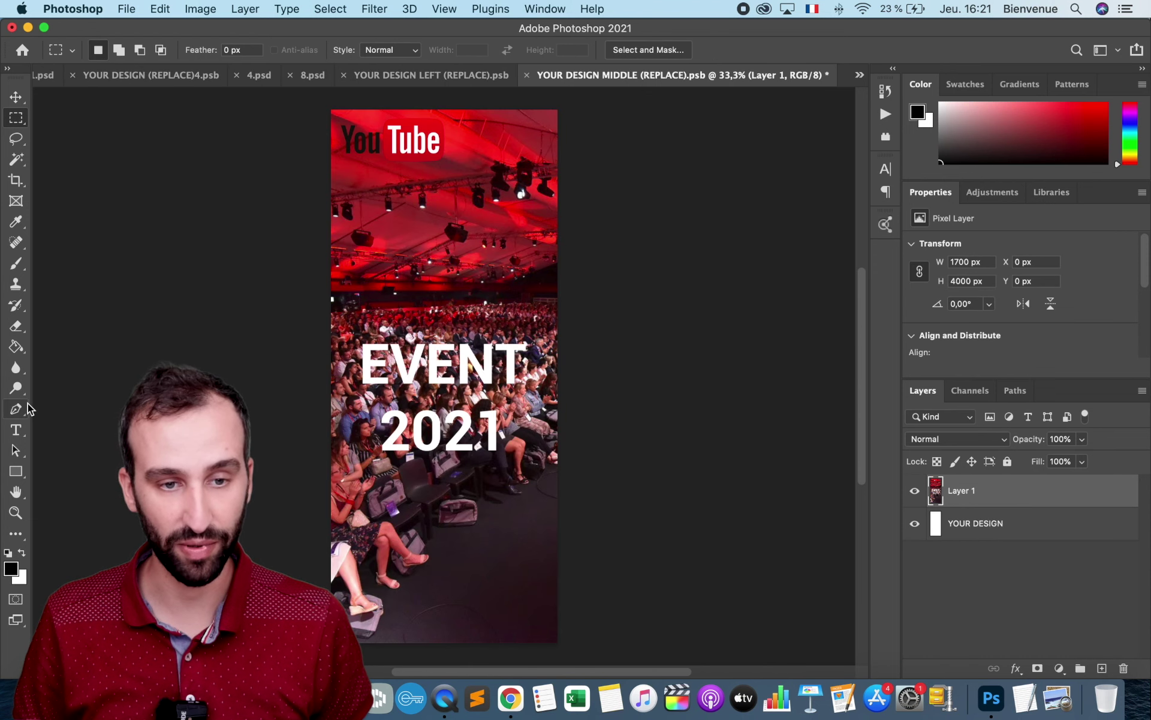
Add an 'aaa' text line below the YouTube logo, save, and view it in 8.psd
click(21, 430)
click(389, 245)
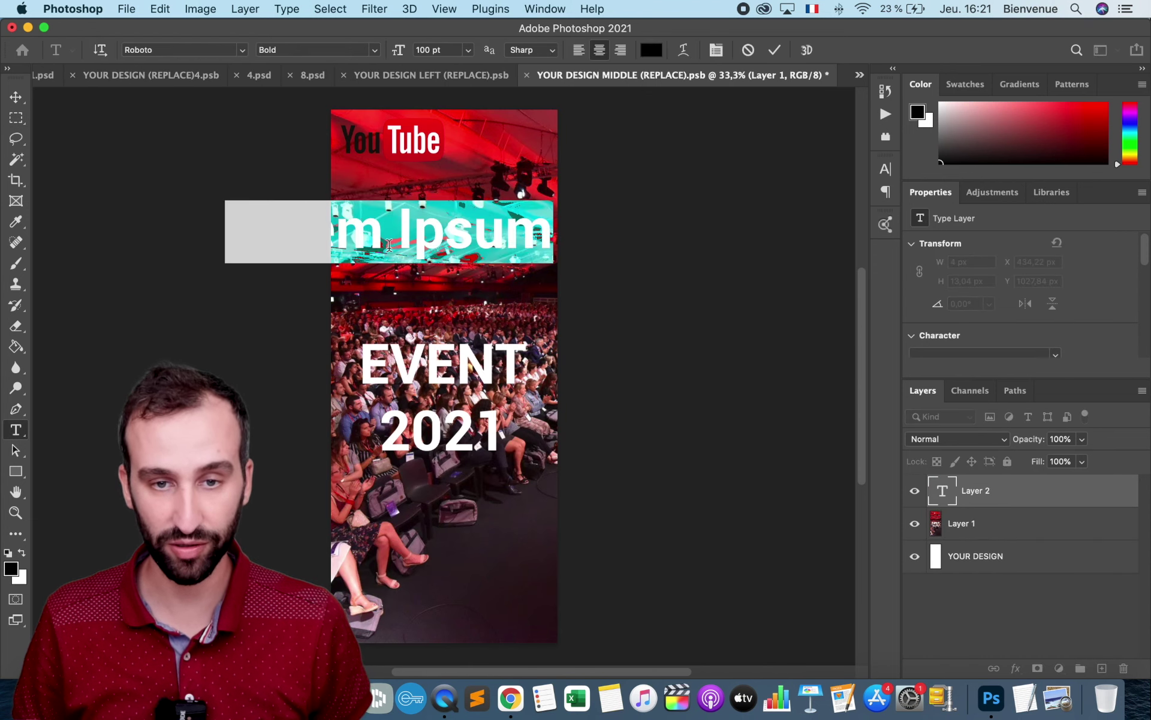
text(aaa)
click(15, 96)
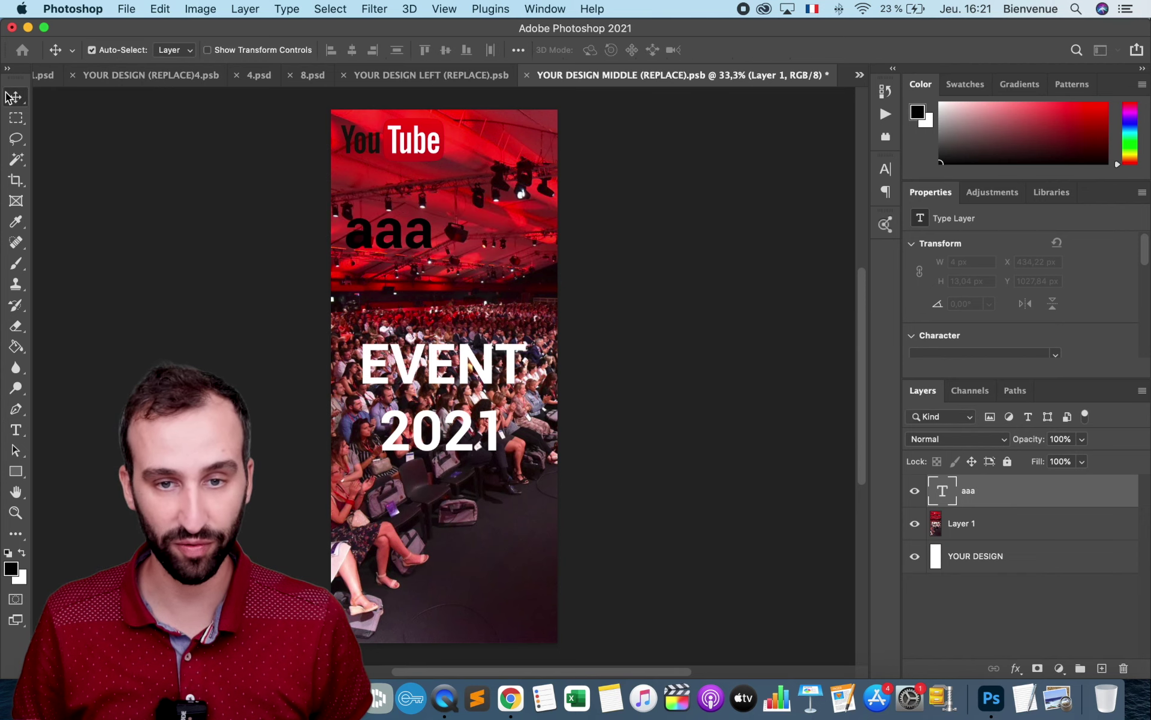
drag(397, 231, 437, 198)
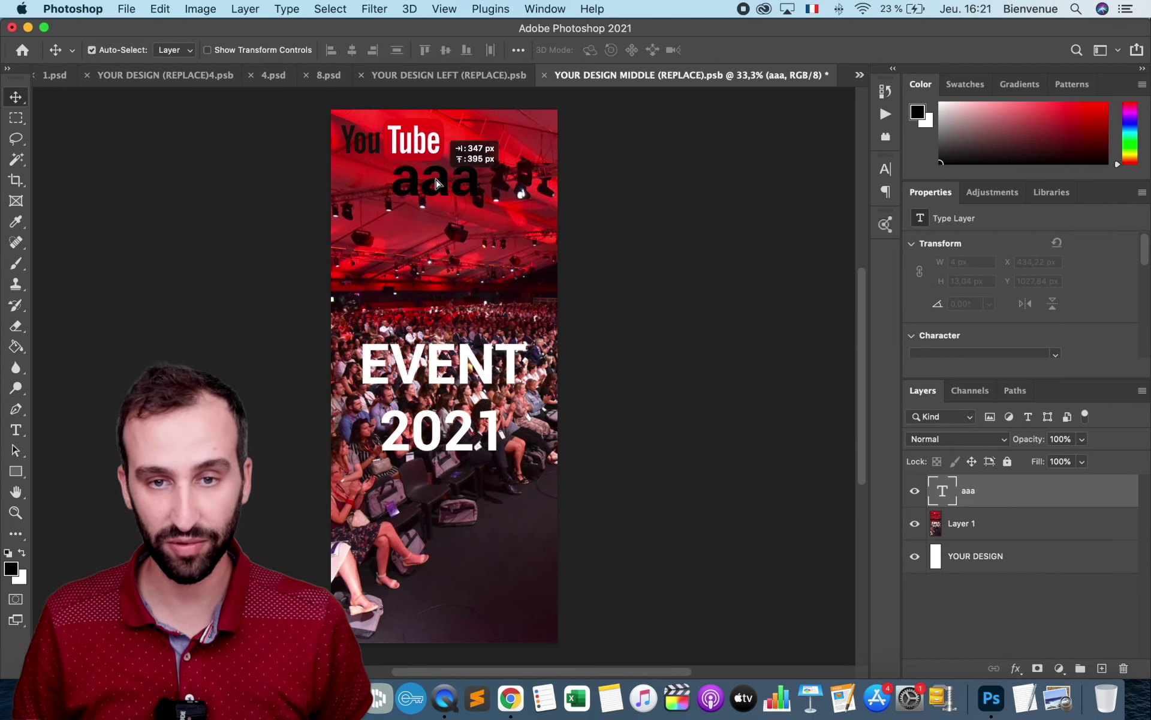
key(ctrl+s)
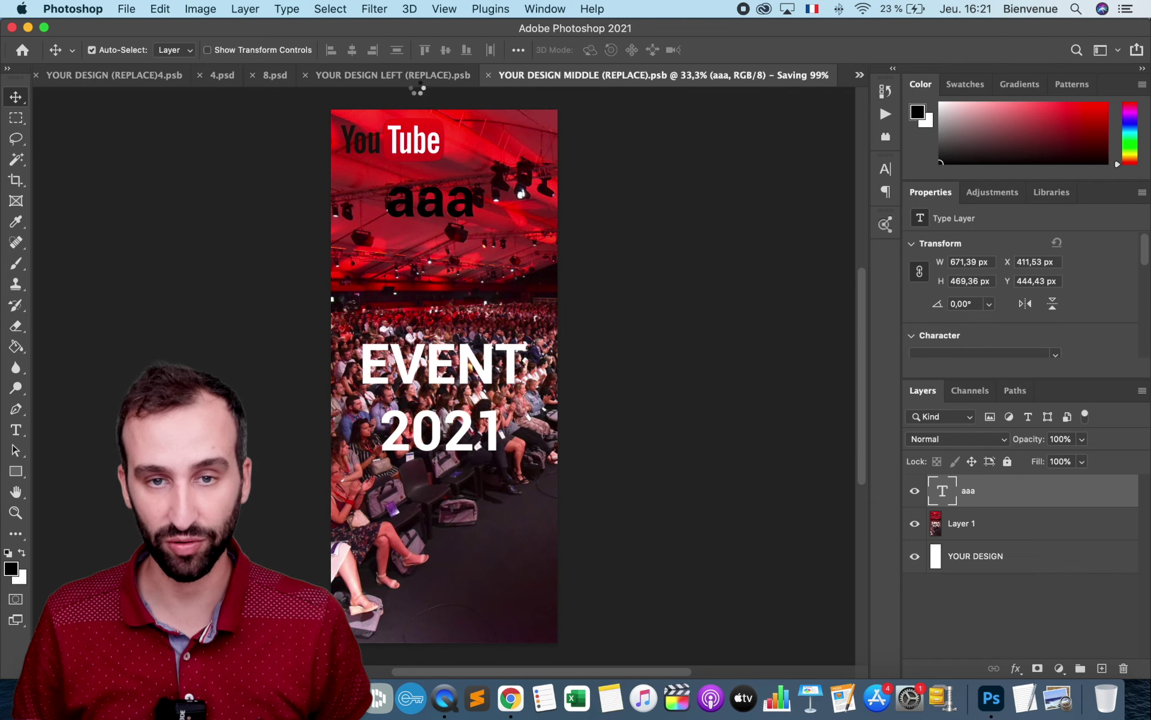
click(401, 74)
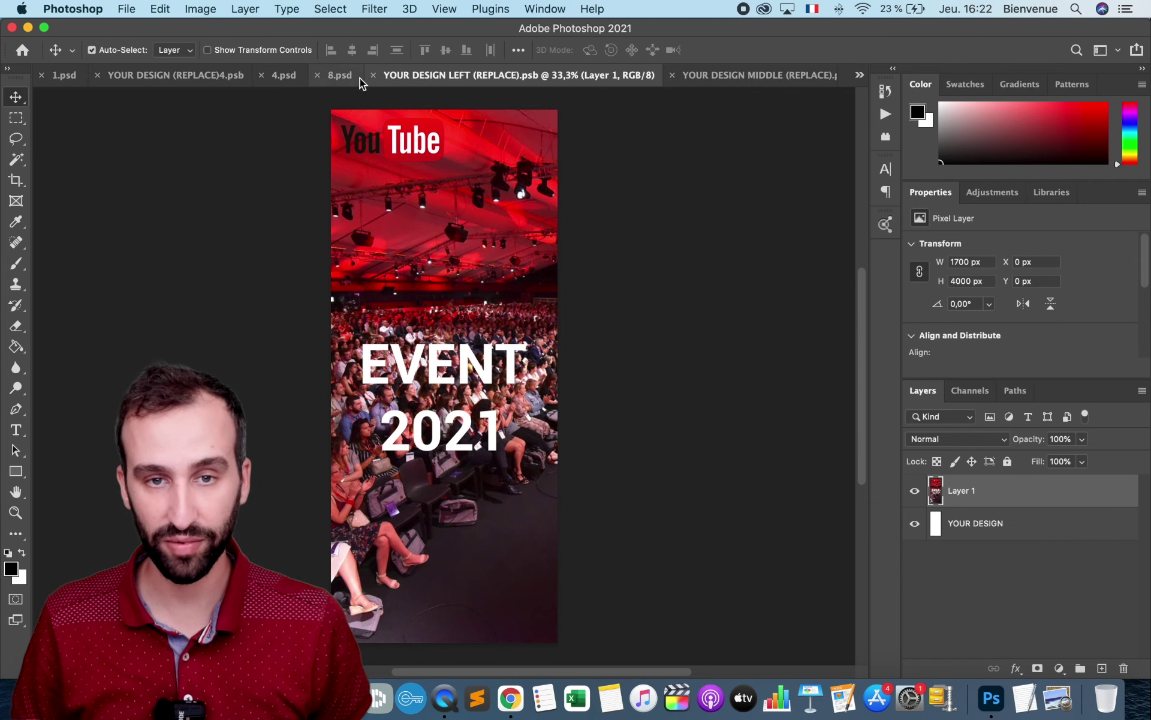
click(338, 76)
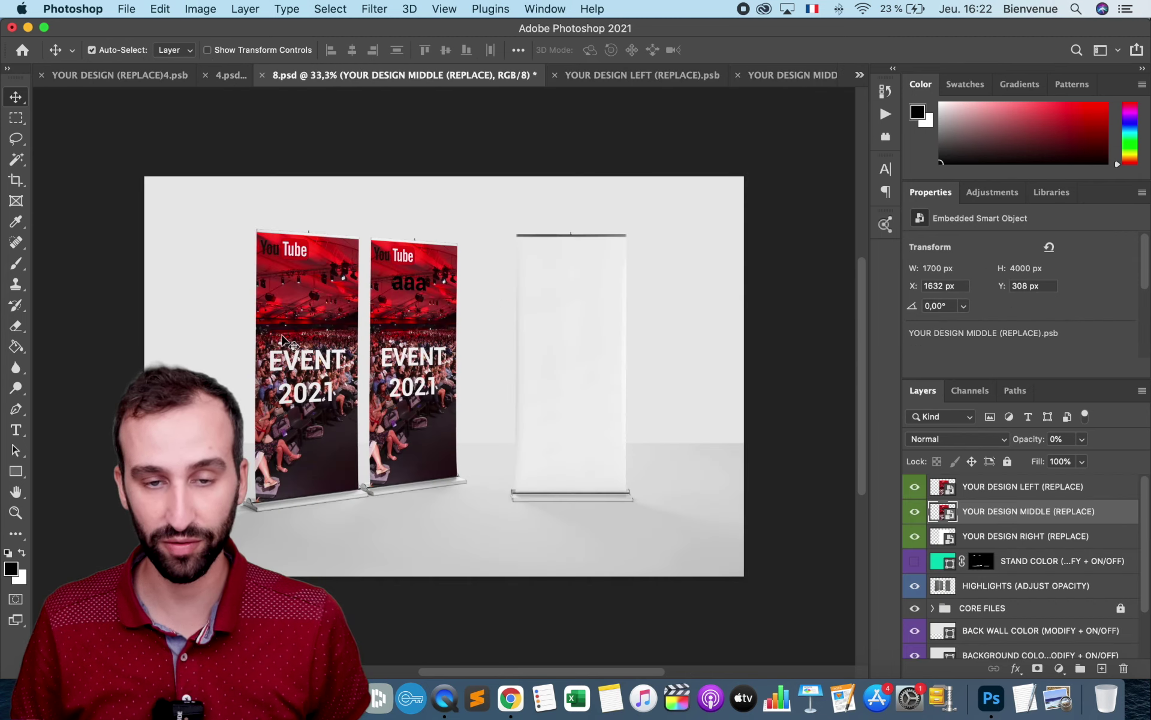
Hide the Background and BACKGROUND COLOR layers while keeping SHADOWS visible
scroll(278, 271, up, 3)
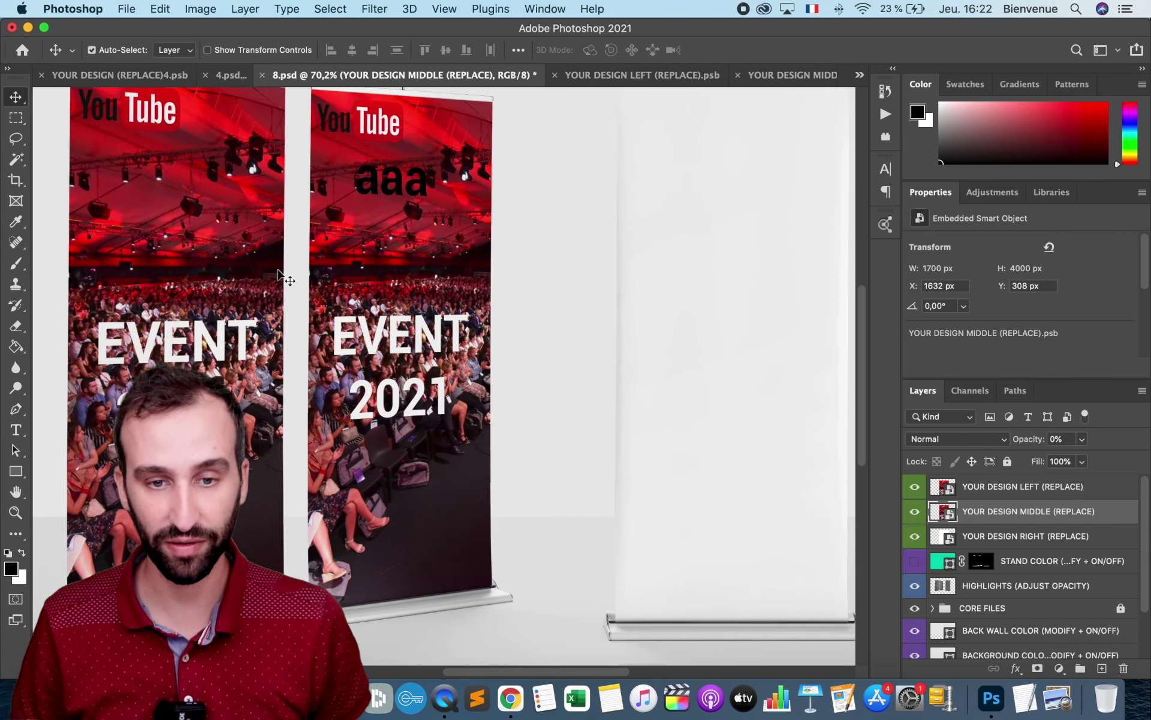
scroll(282, 275, left, 5)
scroll(527, 255, up, 2)
scroll(526, 252, right, 3)
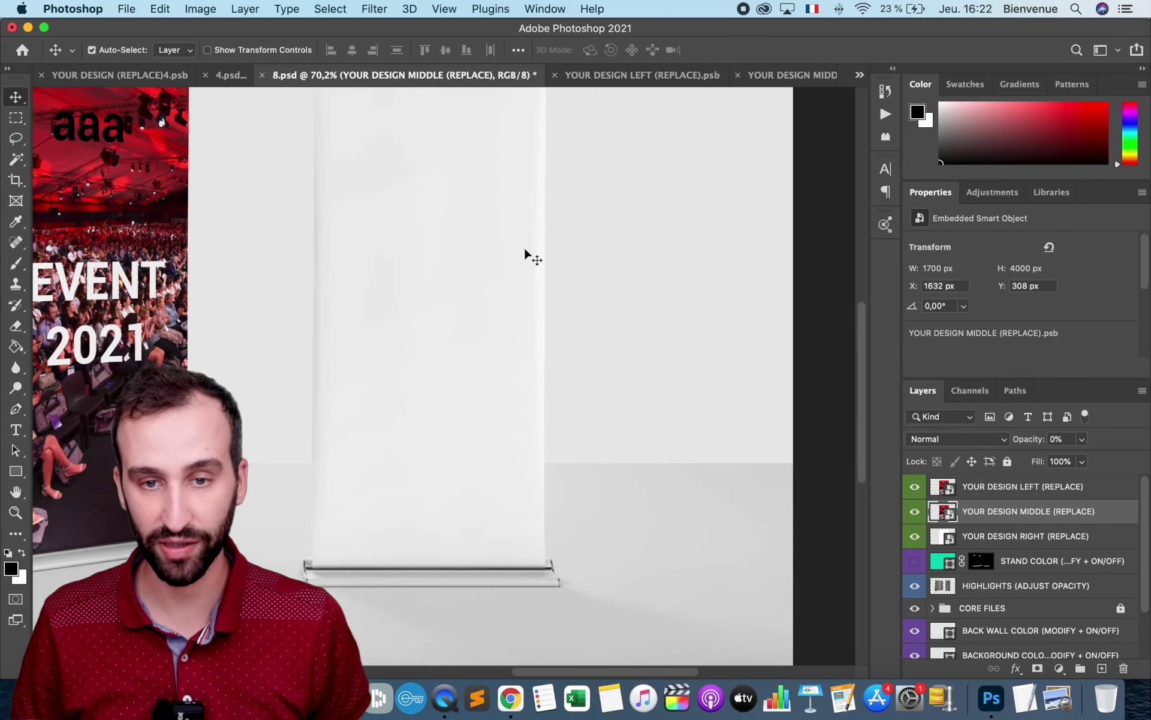
scroll(524, 254, down, 5)
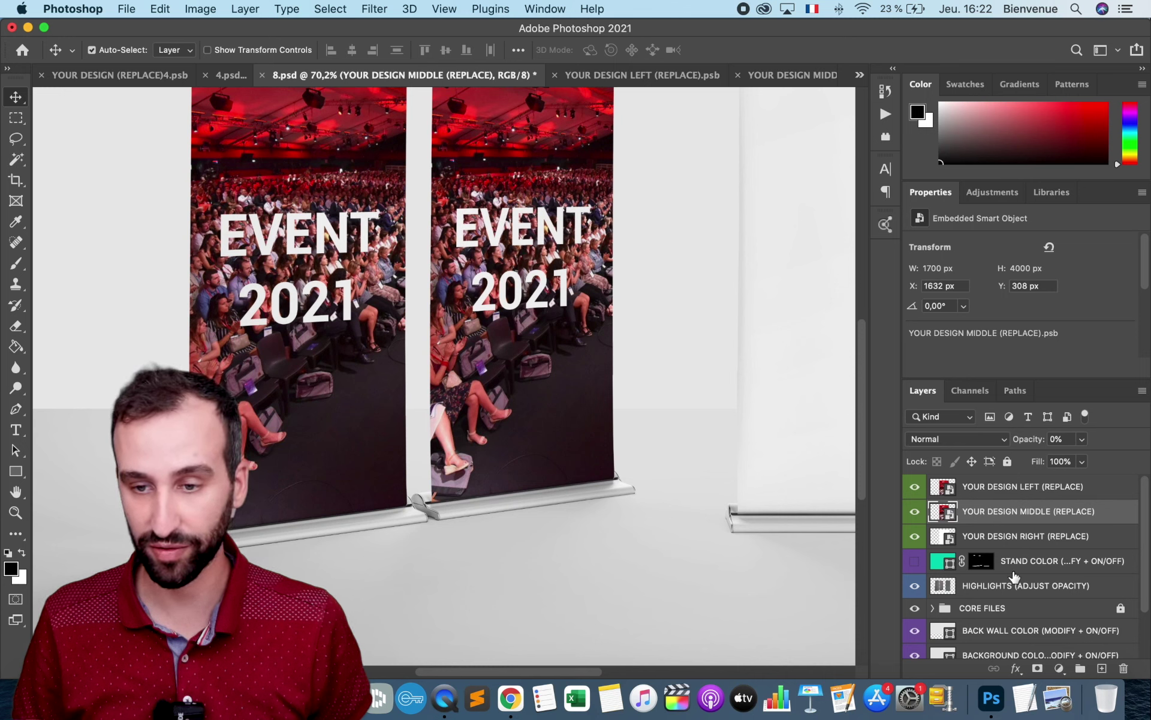
scroll(1014, 576, down, 2)
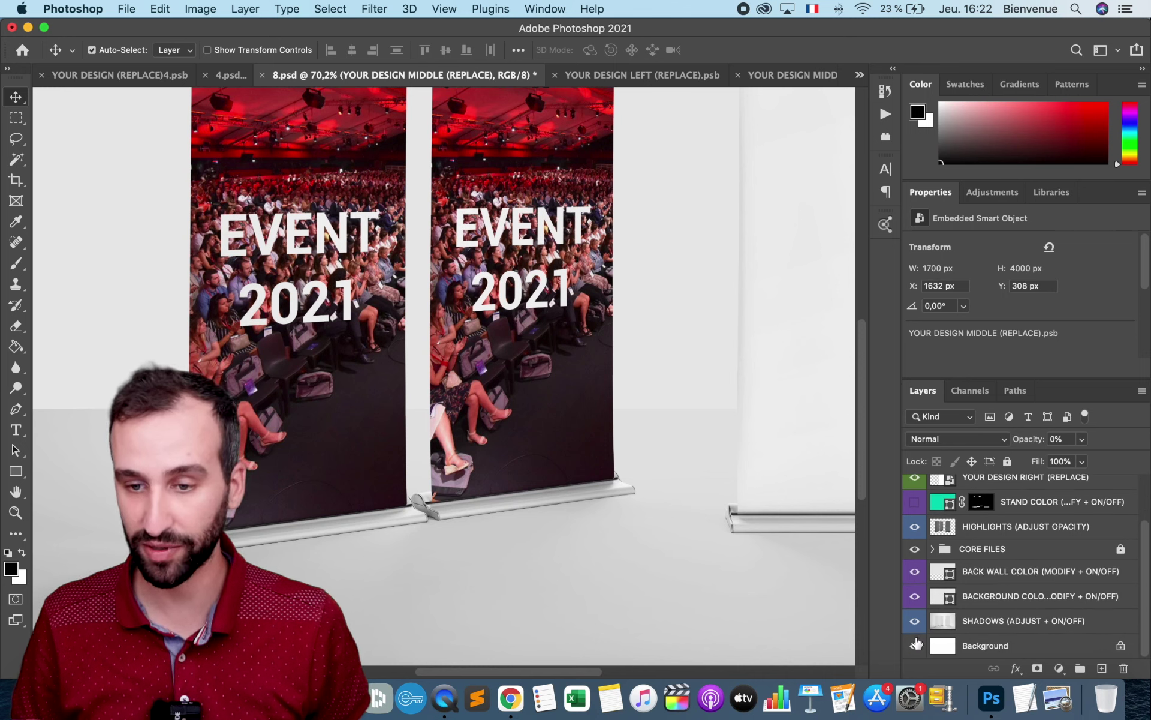
drag(915, 645, 914, 624)
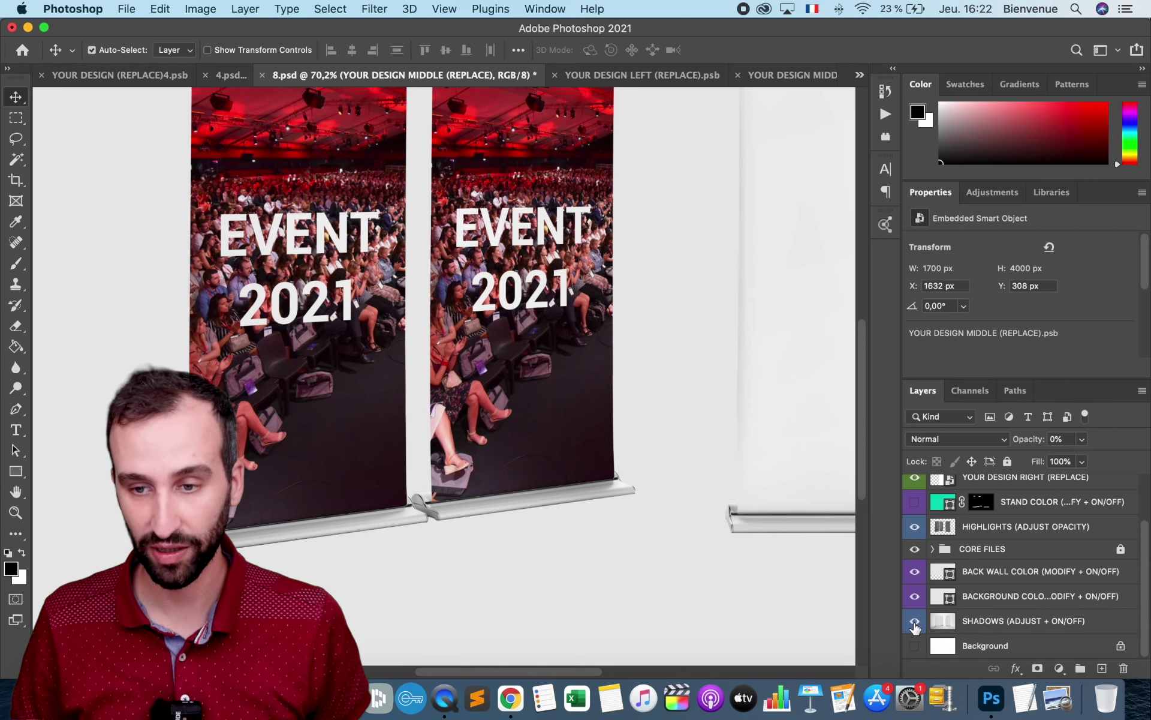
click(915, 624)
click(915, 597)
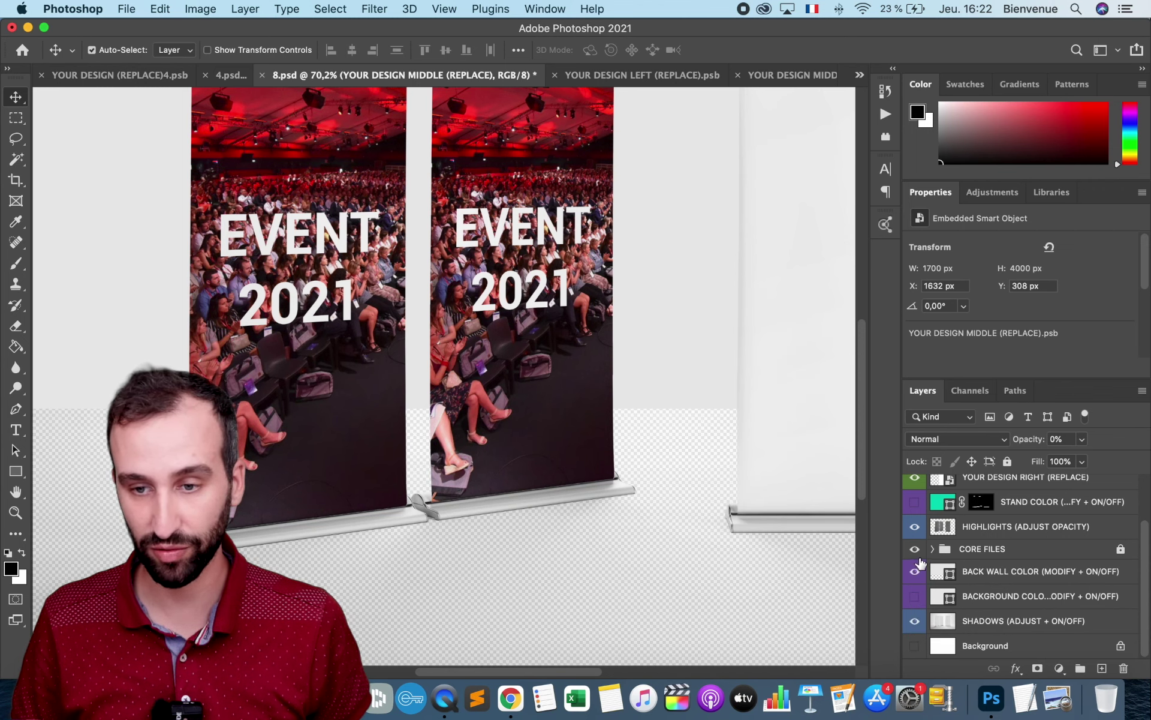
Hide the SHADOWS and BACK WALL COLOR layers, leaving the CORE FILES group visible
click(914, 549)
click(914, 549)
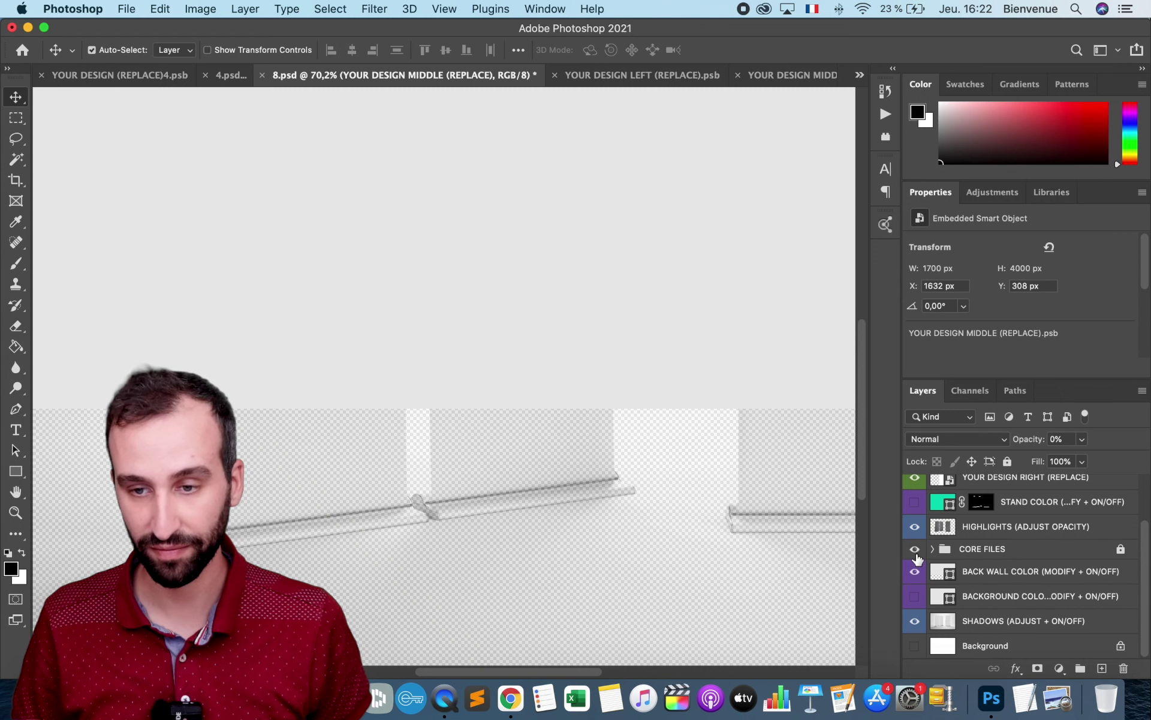
click(914, 622)
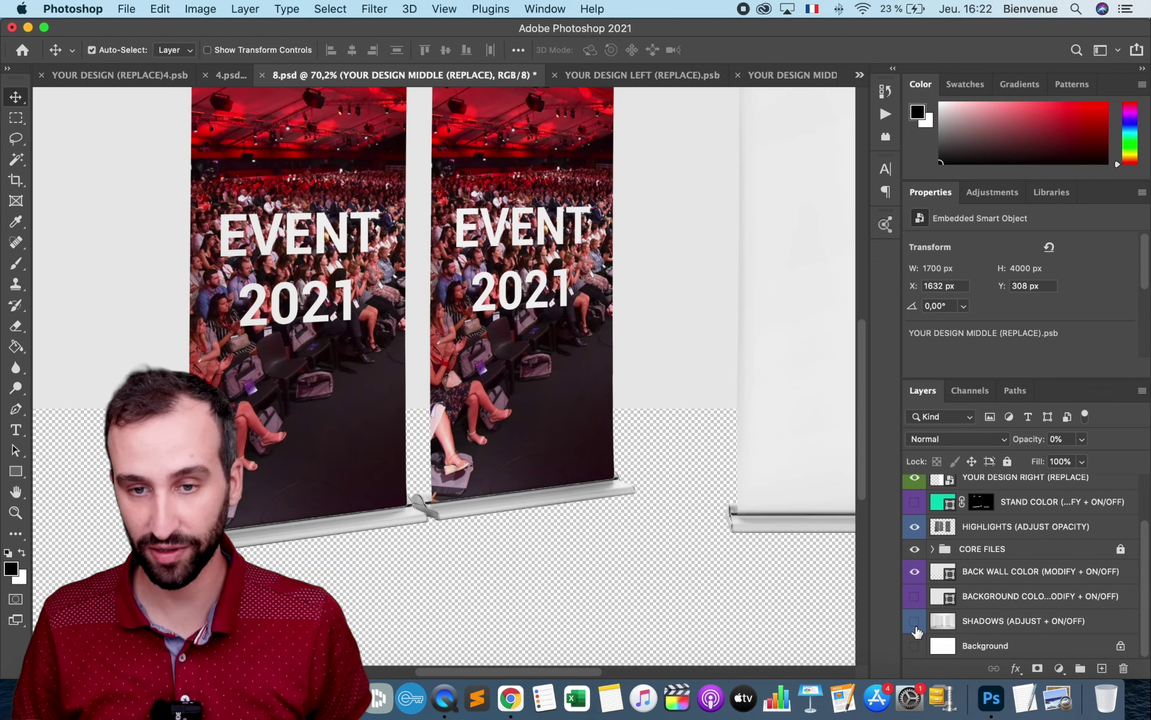
scroll(624, 495, down, 5)
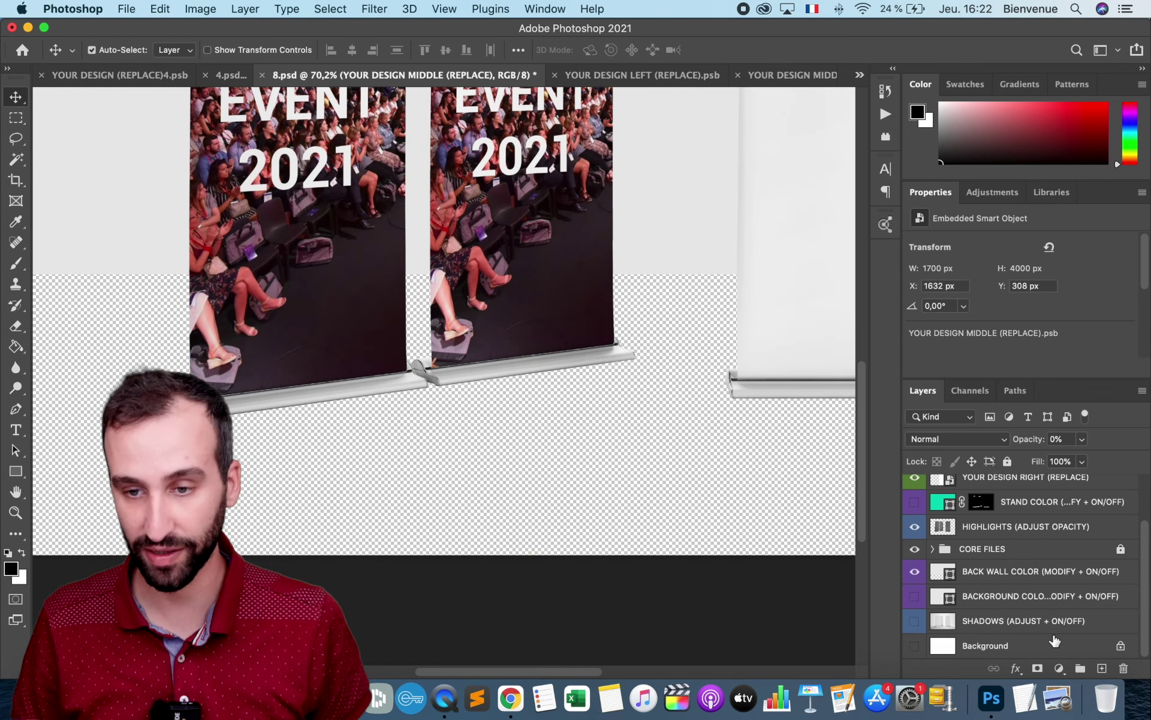
scroll(1054, 641, up, 1)
click(914, 583)
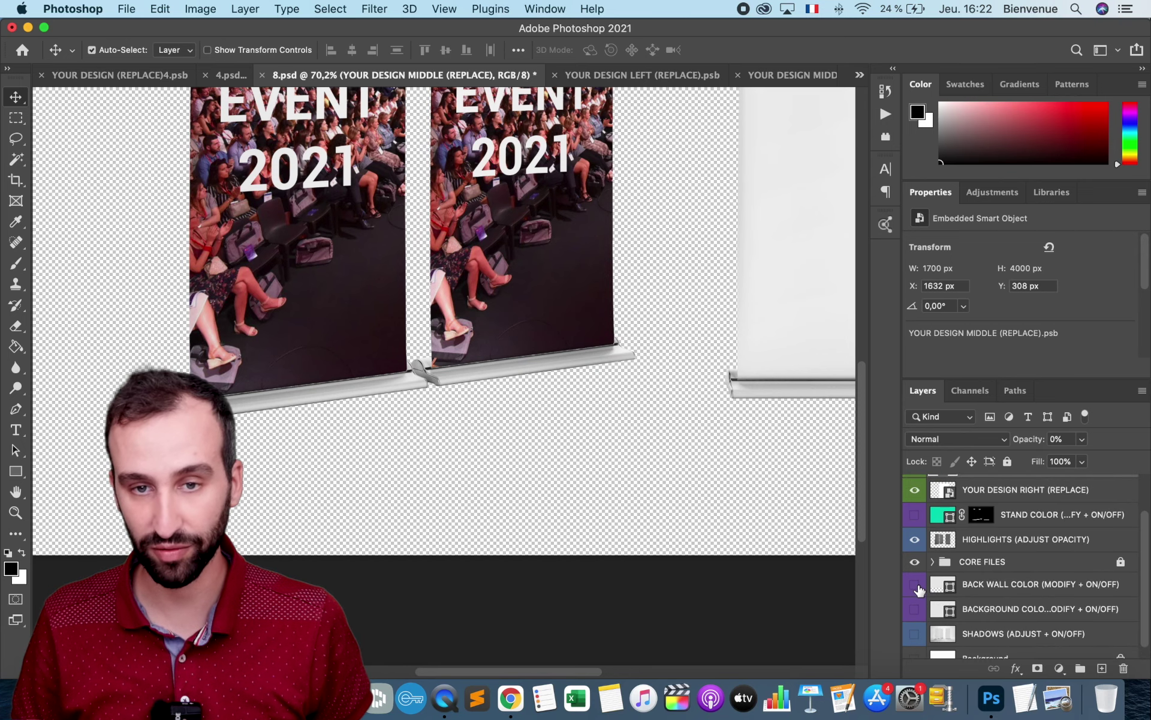
Draw a rectangular marquee selection over the banners, then deselect it
scroll(737, 473, up, 6)
scroll(737, 473, up, 5)
right_click(737, 473)
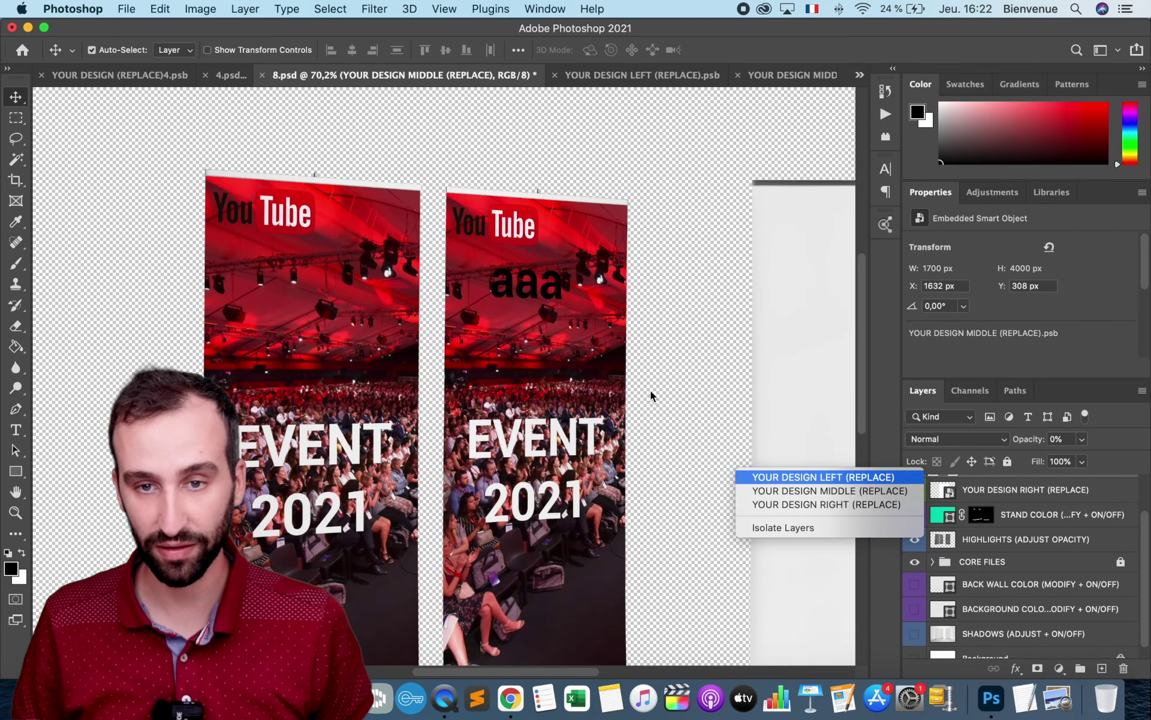
key(Escape)
click(18, 123)
drag(151, 135, 676, 646)
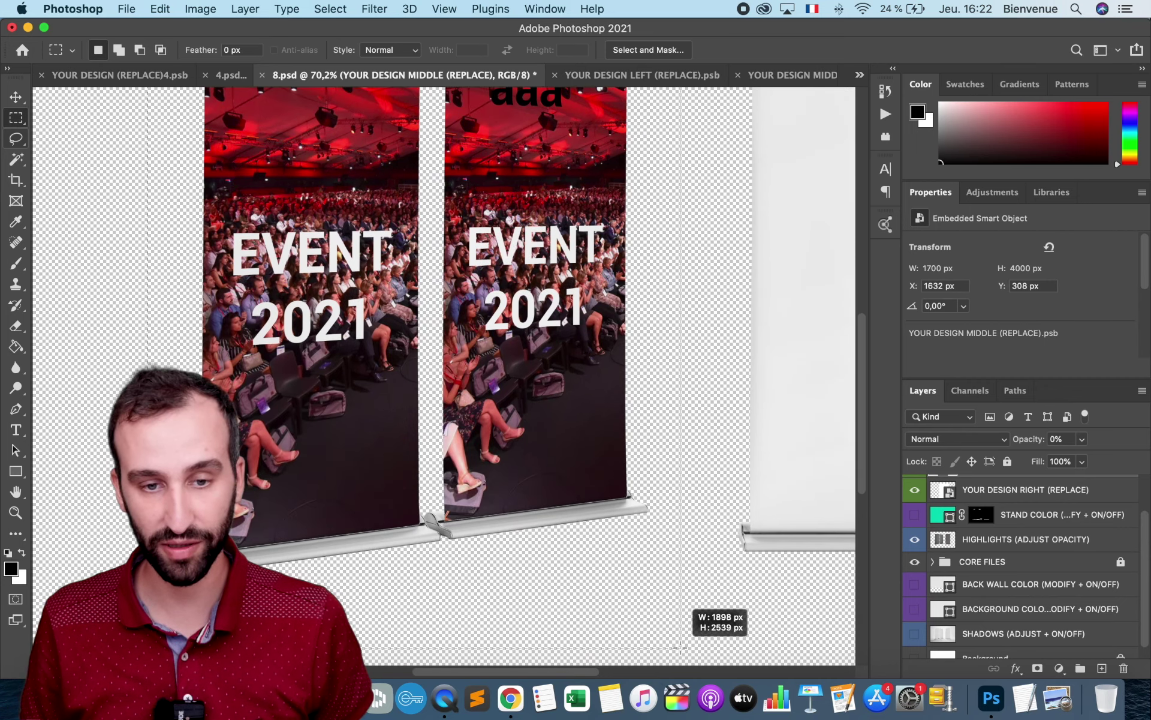
scroll(515, 417, up, 4)
mouse_move(516, 417)
mouse_down()
mouse_move(444, 414)
mouse_move(575, 420)
mouse_up()
click(396, 294)
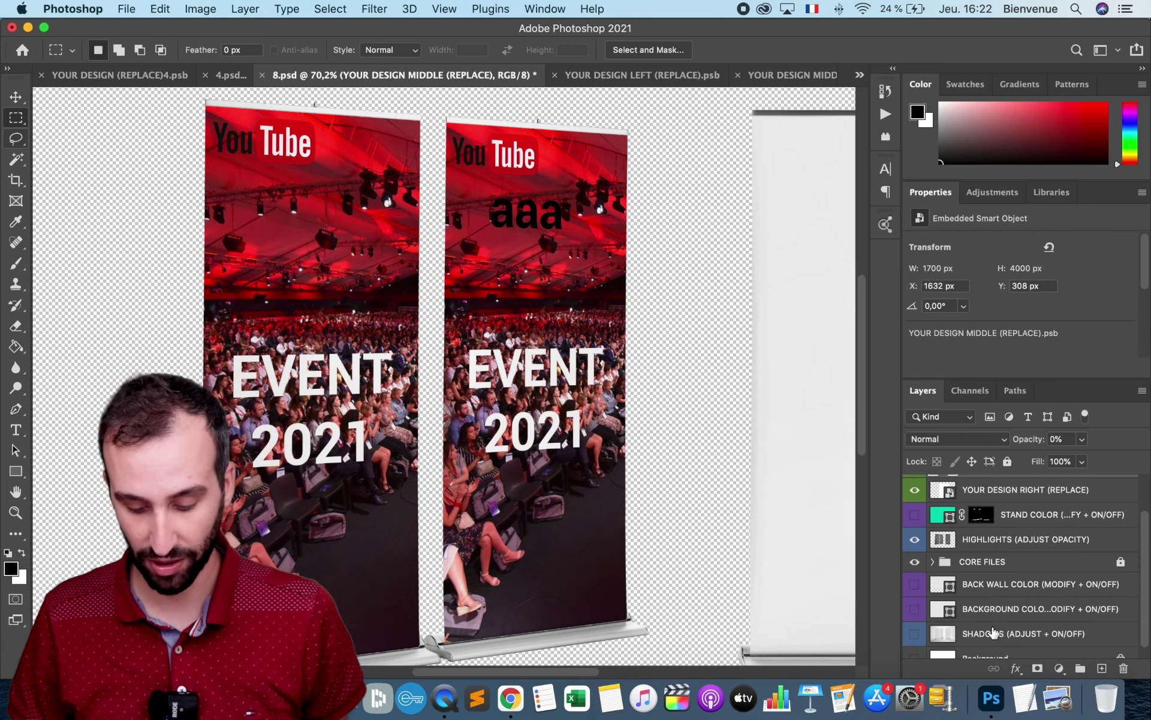
Zoom out to the whole mockup and make the SHADOWS layer visible again
key(super+minus)
key(super+minus)
right_click(1050, 636)
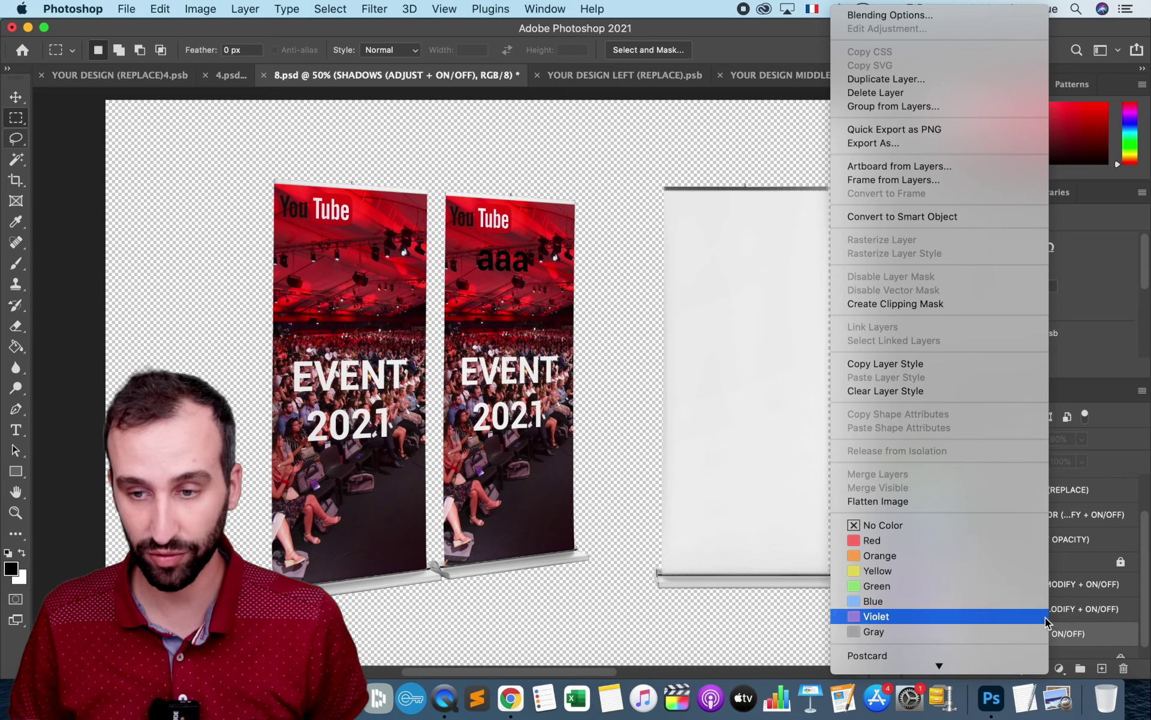
key(Escape)
click(915, 634)
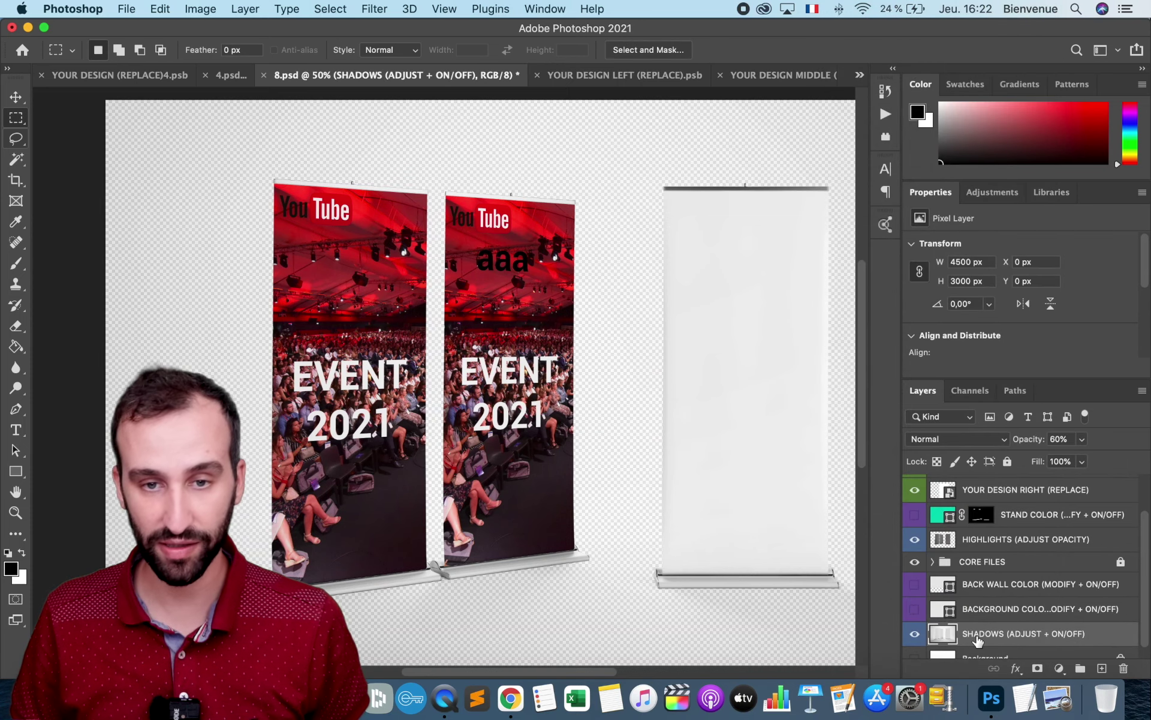
key(super+Tab)
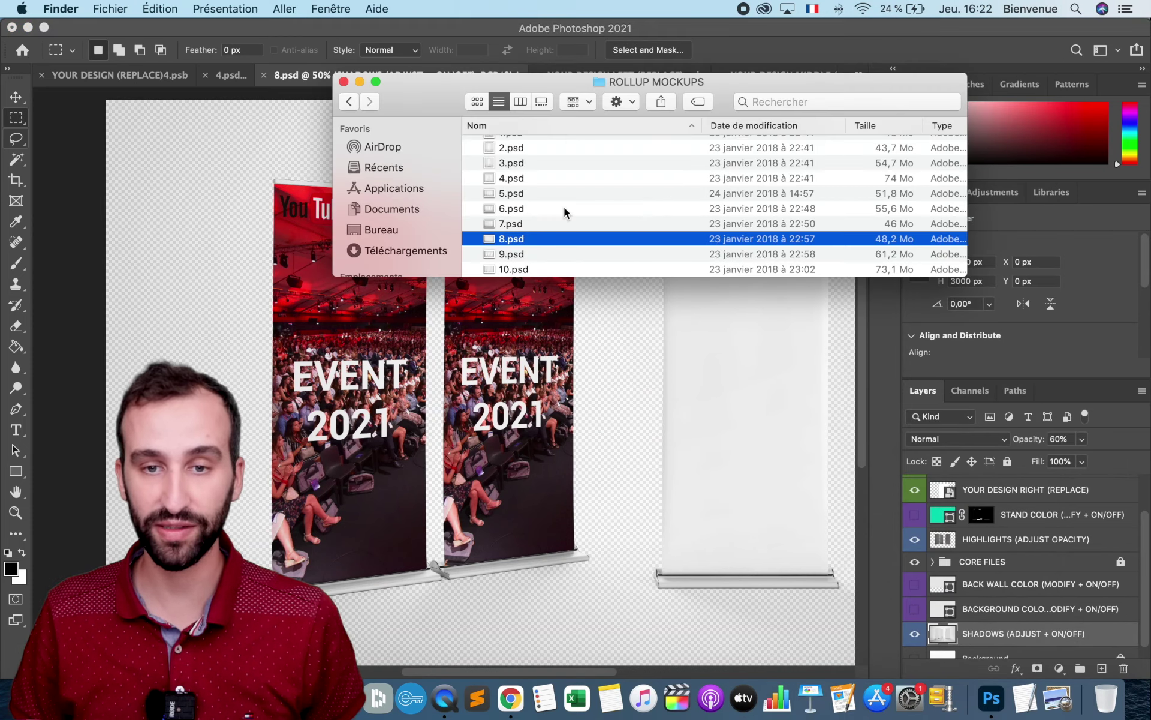
Scroll the Finder ROLLUP MOCKUPS listing of 1.psd through 9.psd
scroll(563, 207, down, 3)
scroll(564, 206, up, 3)
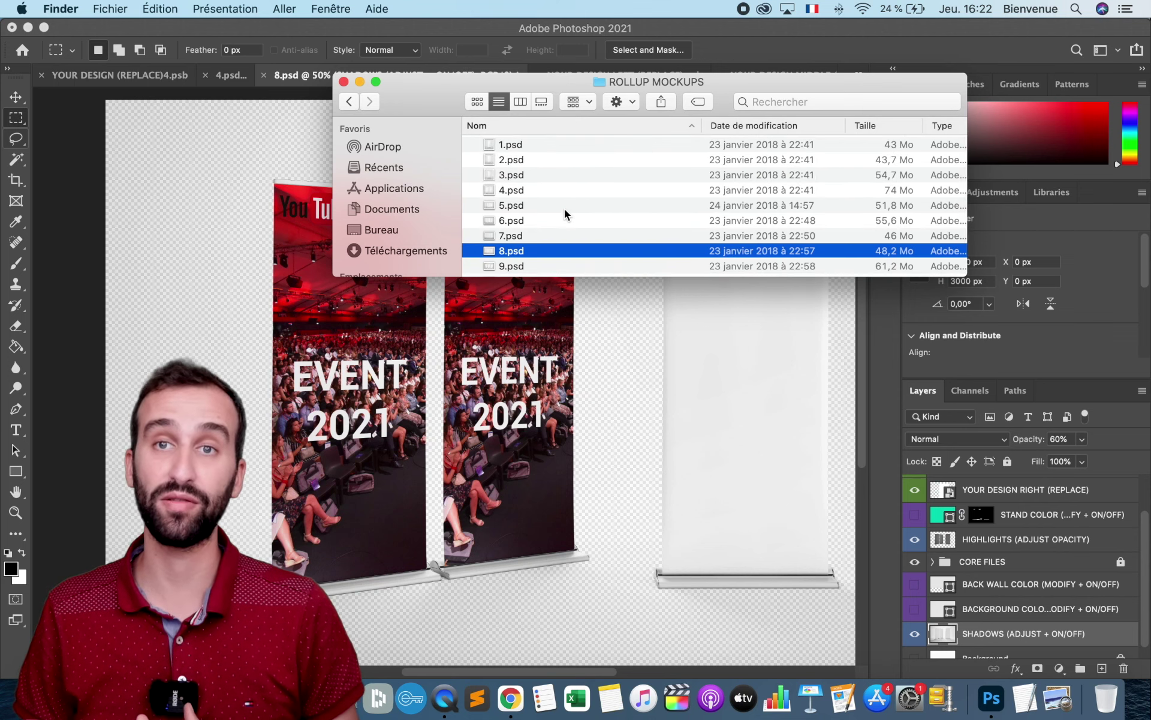